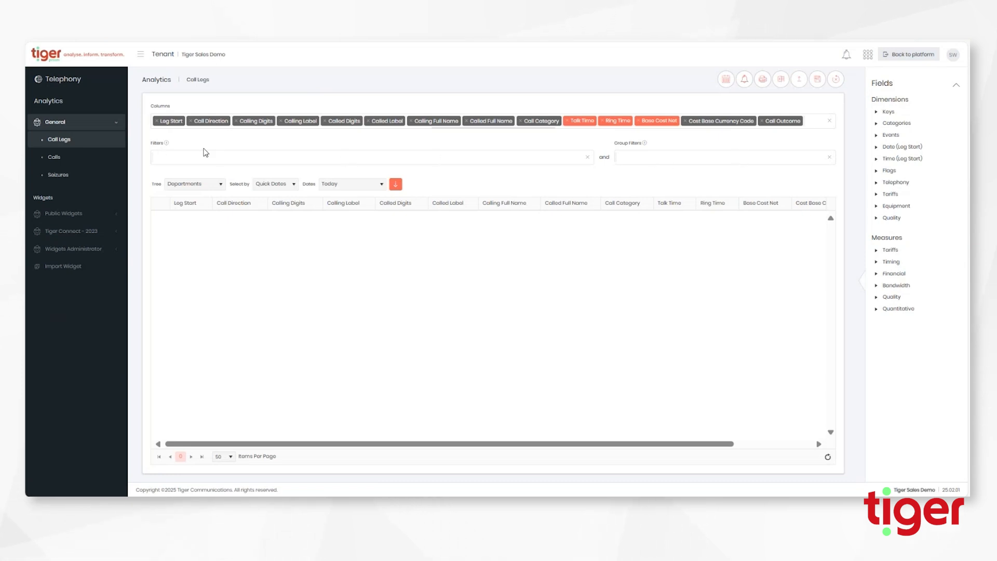
Load today's call legs, drop the Calling Full Name and Called Full Name columns, and reload
left_click(396, 186)
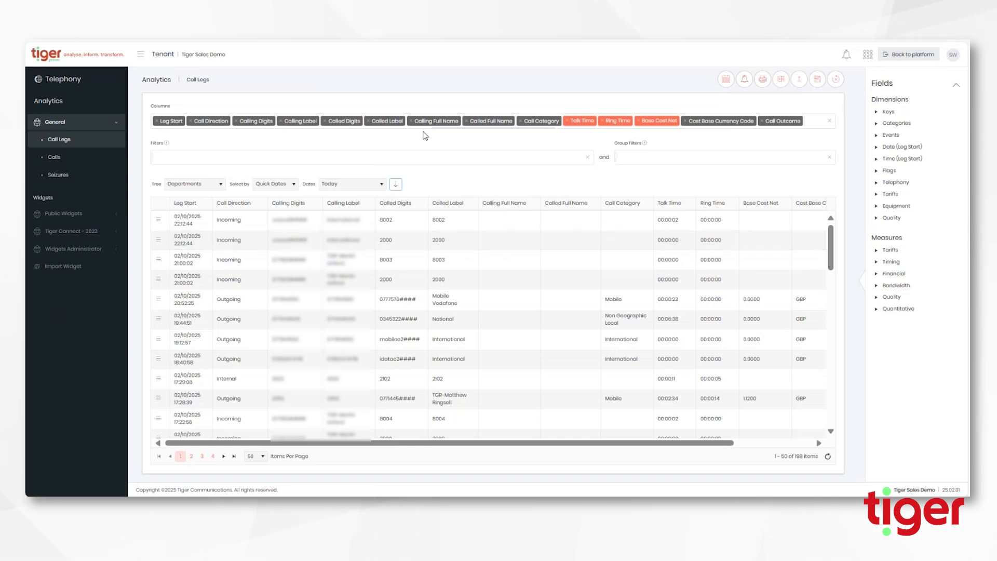
left_click_drag(413, 123, 423, 137)
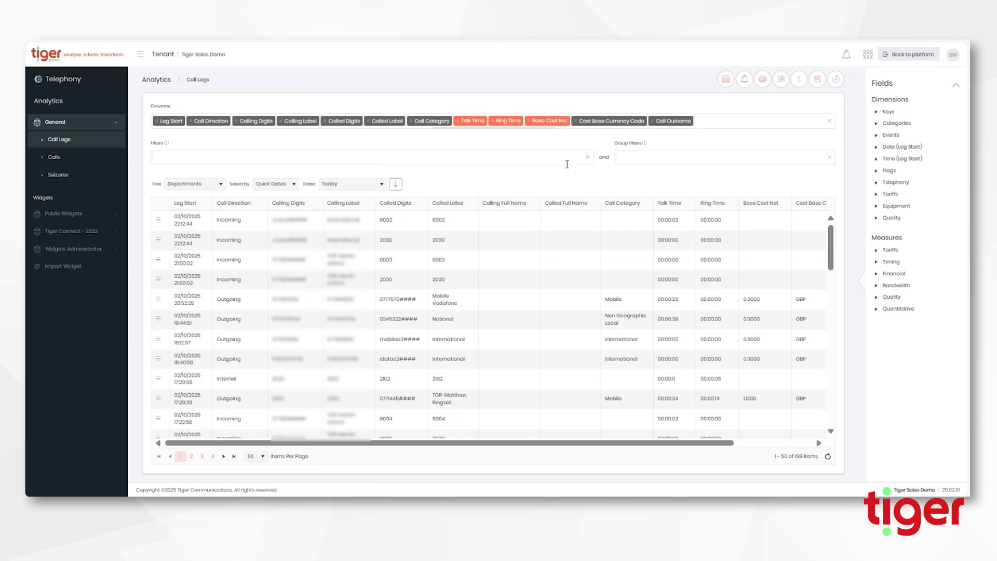
left_click(396, 184)
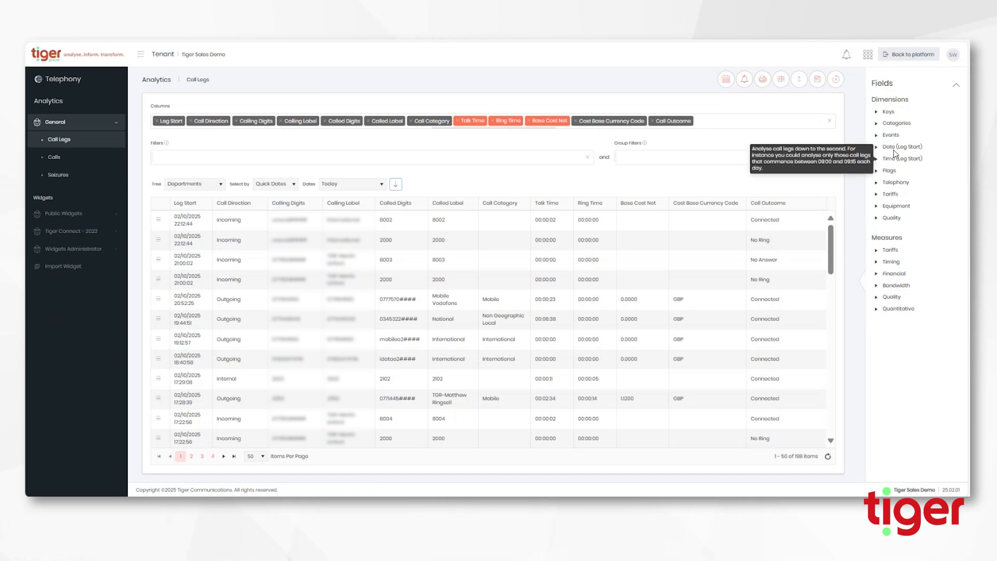
Add Tariffs > Cost > Band to the table as a Cost Band column and refresh
left_click(879, 123)
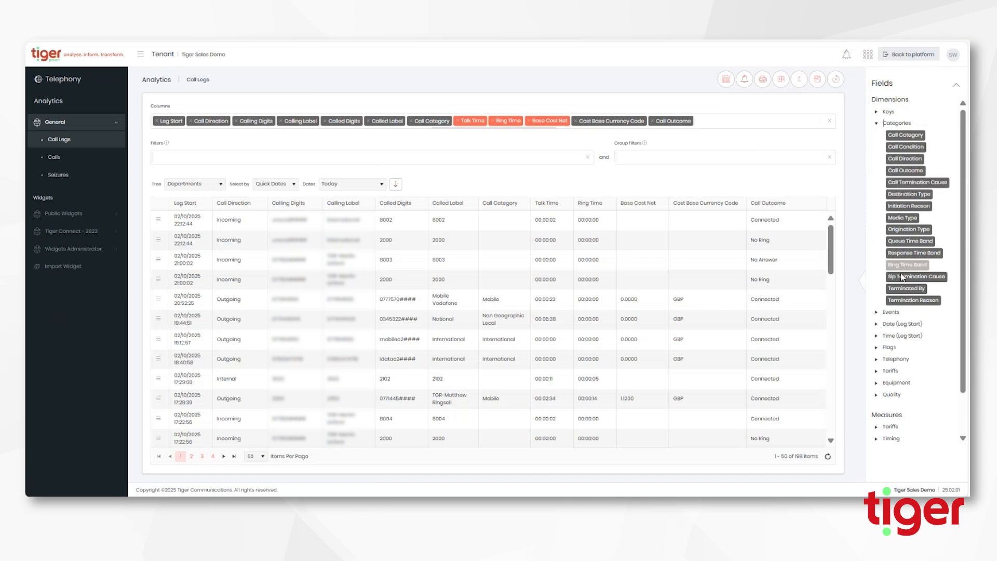
left_click(877, 124)
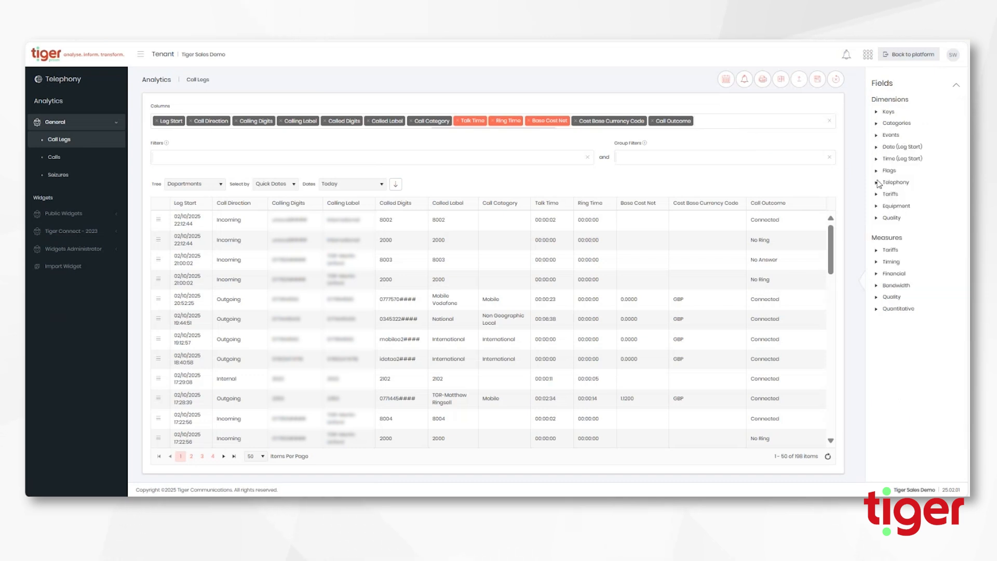
left_click(877, 195)
left_click(885, 206)
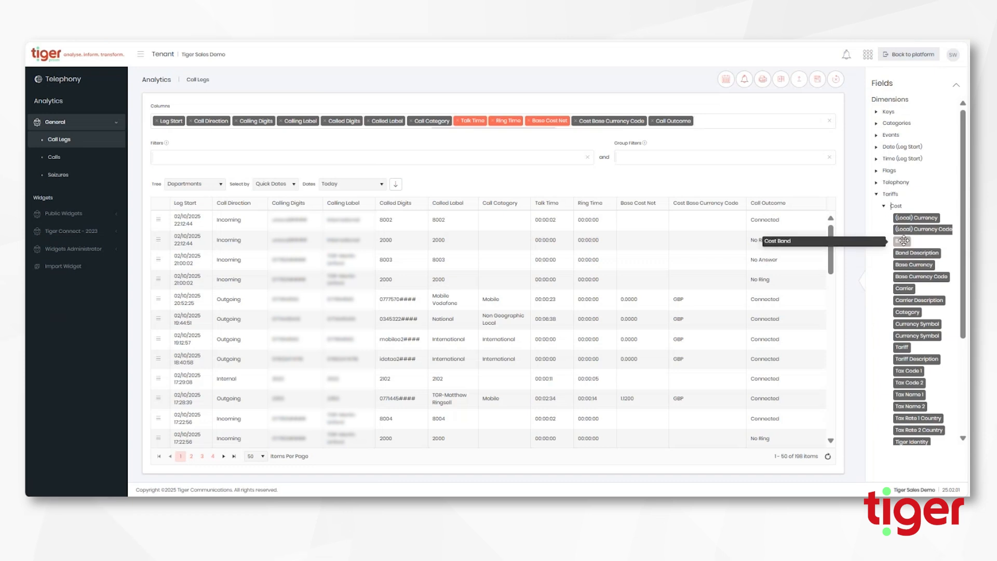
left_click_drag(904, 240, 713, 119)
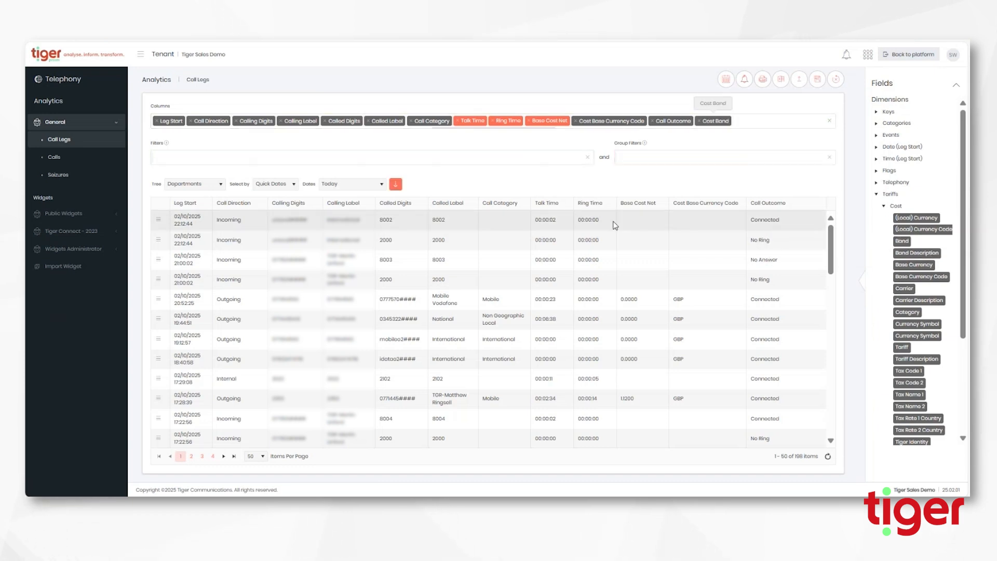
left_click(396, 185)
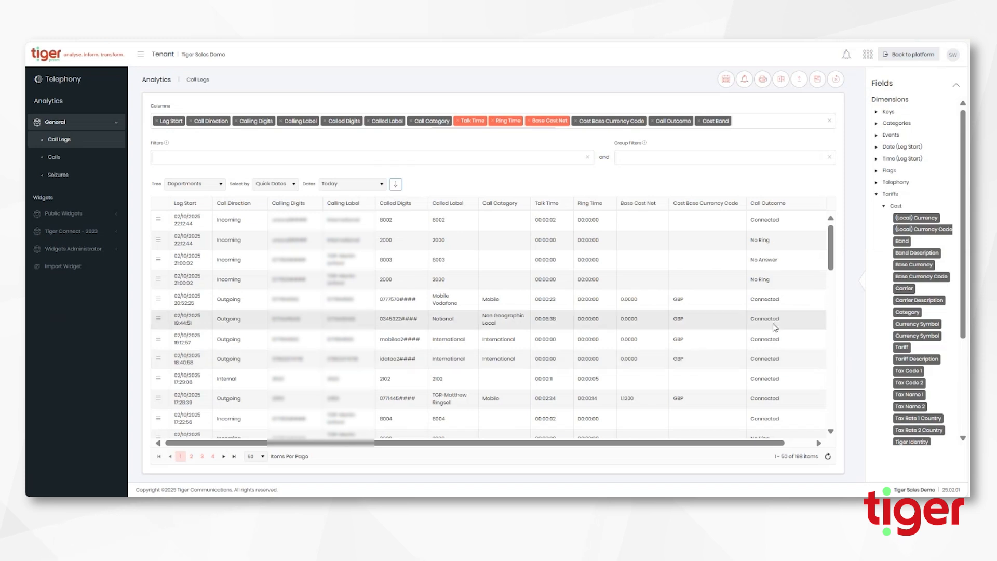
left_click_drag(746, 446, 672, 451)
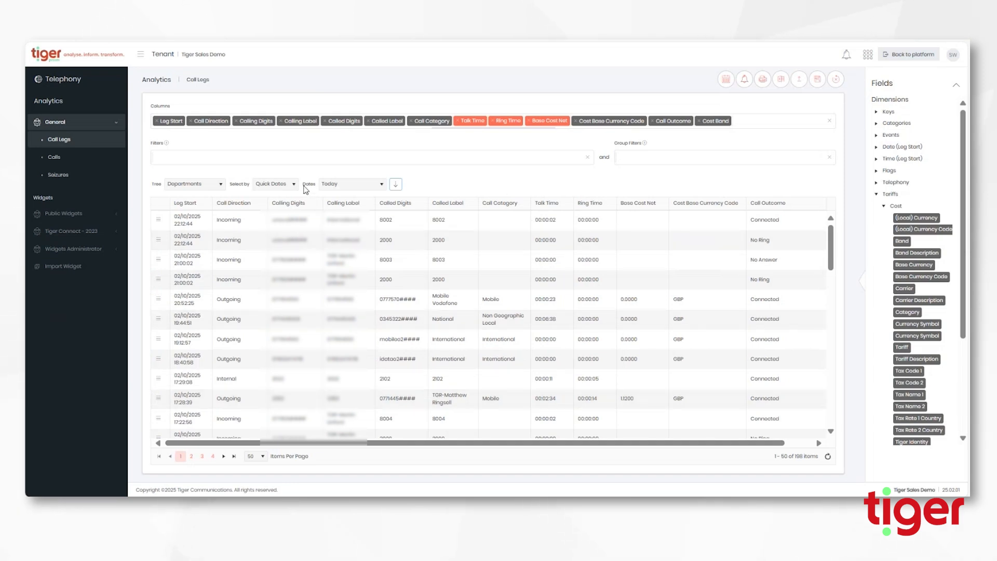
Browse the date selection modes and quick presets, leaving Today selected
left_click(277, 185)
left_click(281, 206)
left_click(282, 187)
left_click(282, 196)
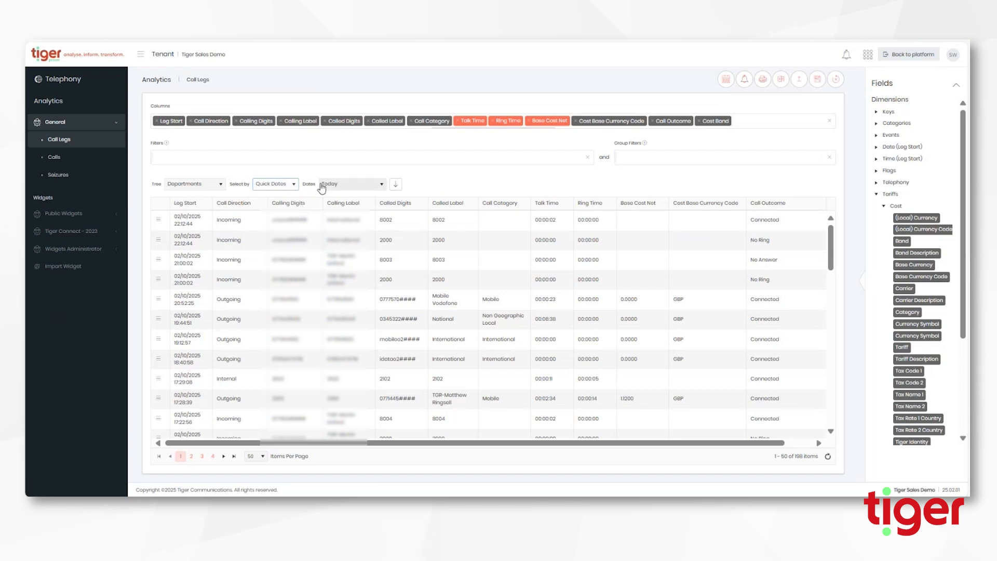
left_click(322, 184)
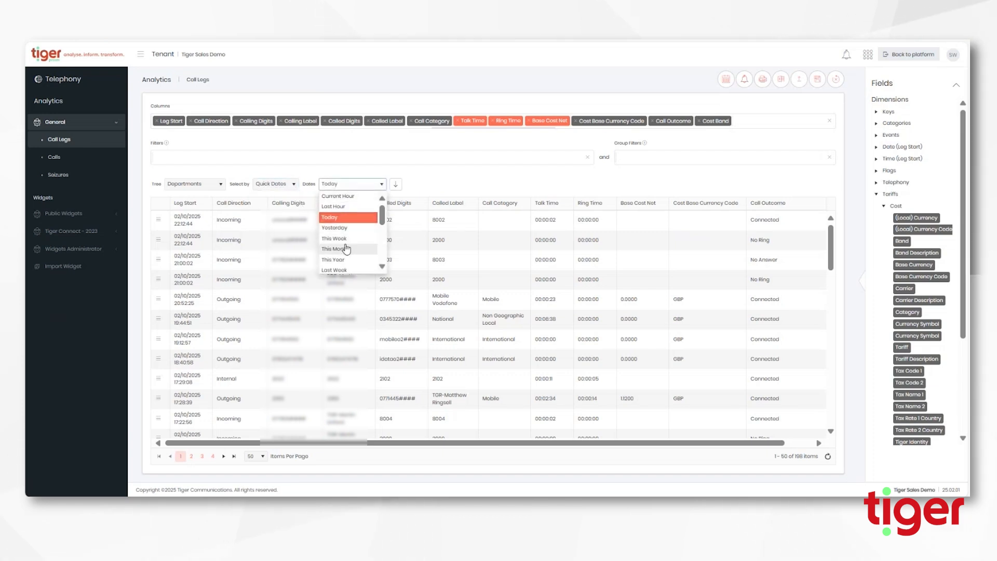
left_click(330, 184)
Set Specific Dates from 29/09/2025 to 29/09/2025 and reload, showing 87 items
left_click(288, 187)
left_click(281, 207)
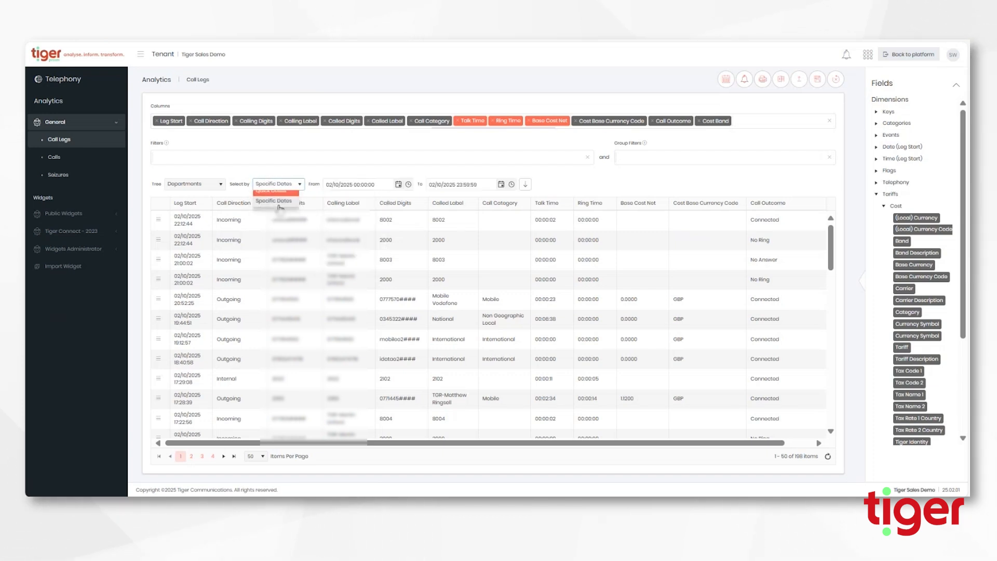
left_click(399, 185)
left_click(337, 224)
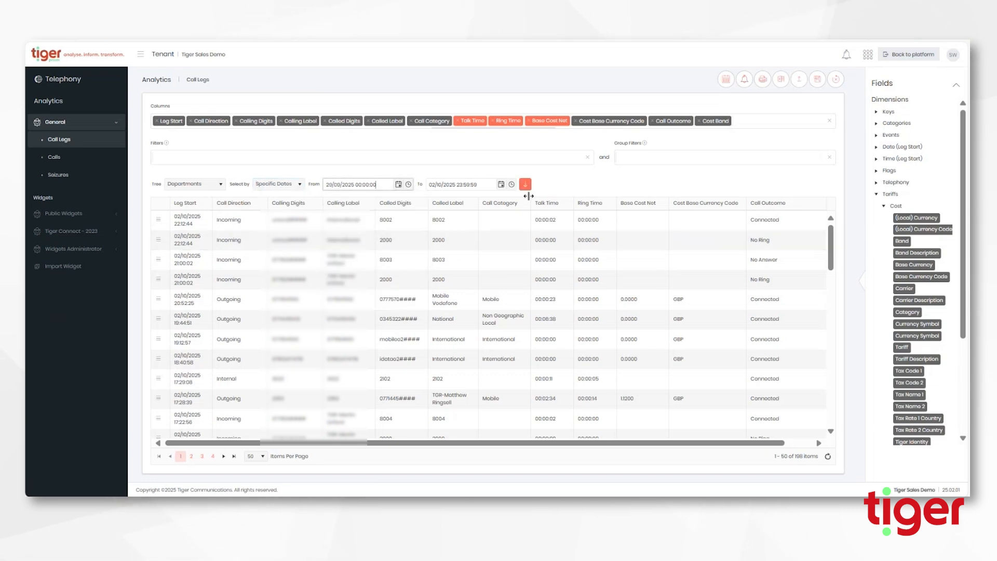
left_click(501, 184)
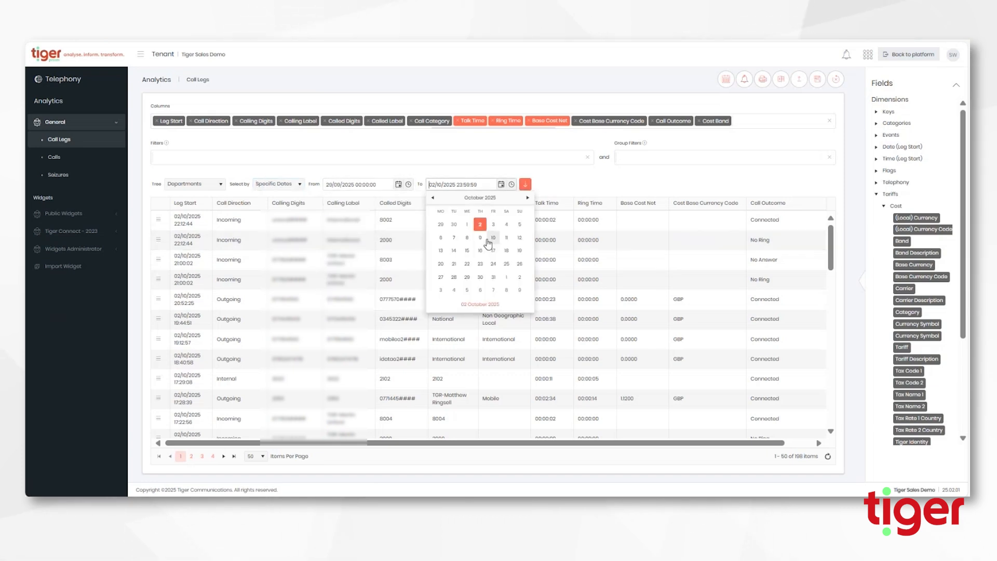
left_click(441, 225)
left_click(525, 185)
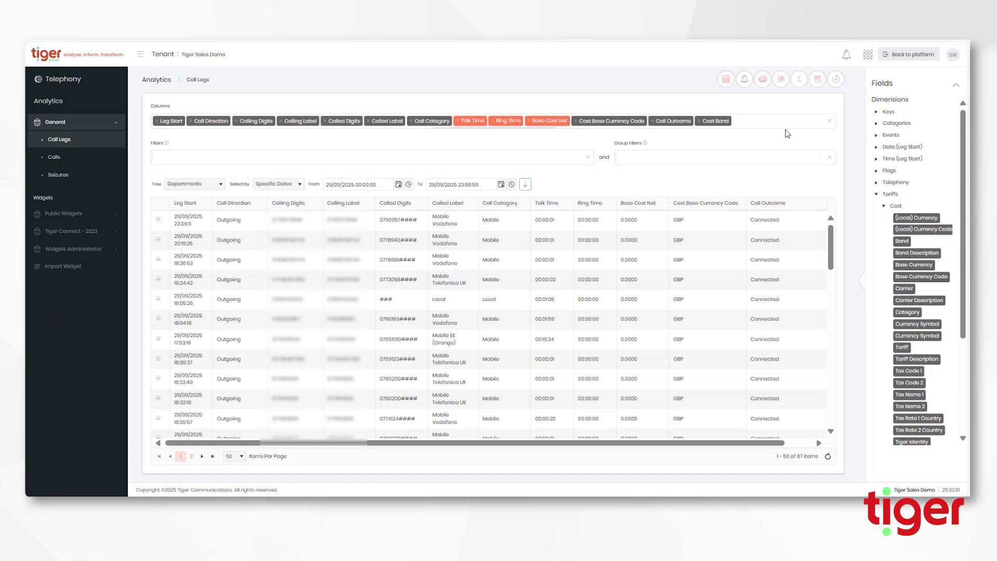
Clear all columns and add Hour Bin and Leg Count as the report columns
left_click(829, 121)
left_click(171, 119)
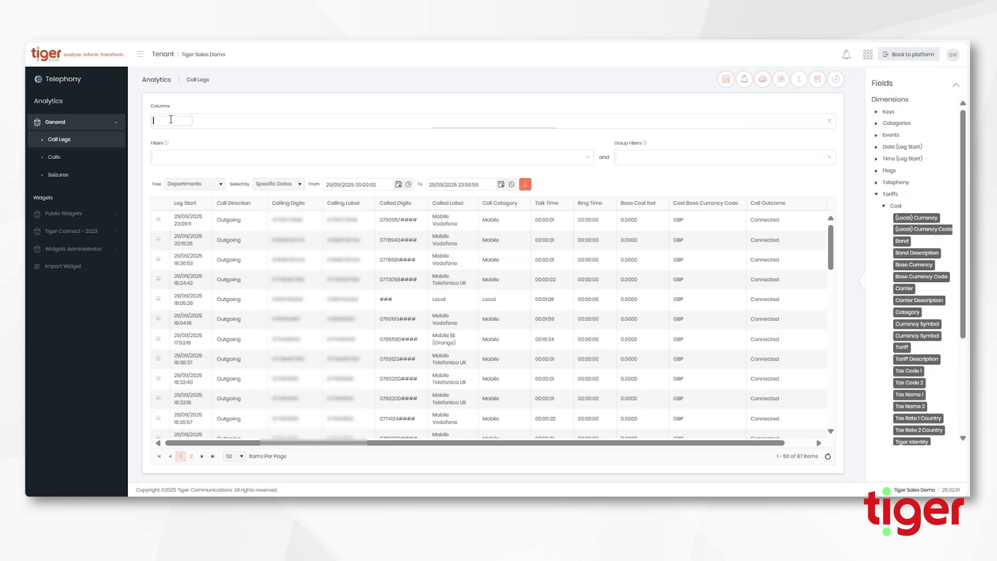
type("hour")
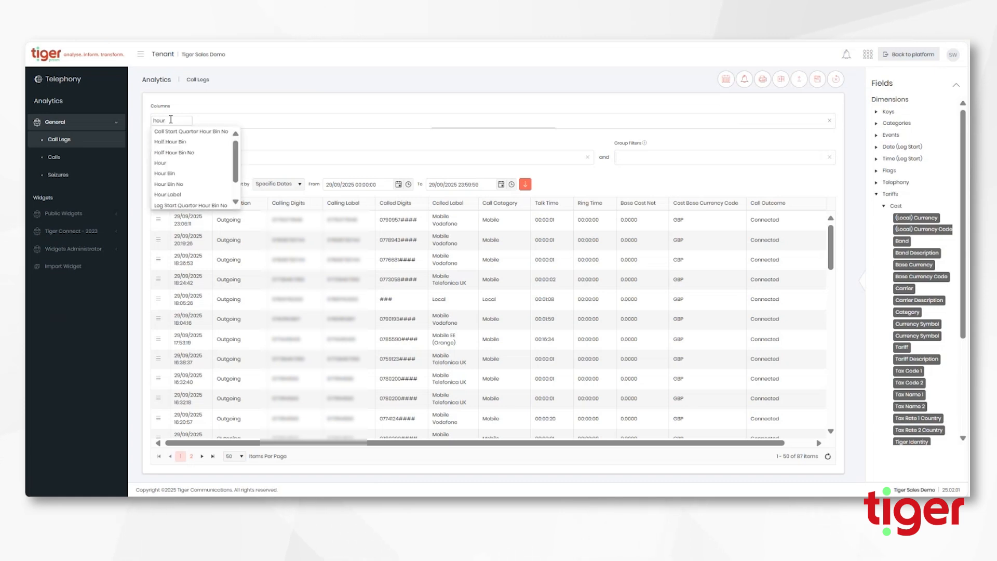
type(" bin")
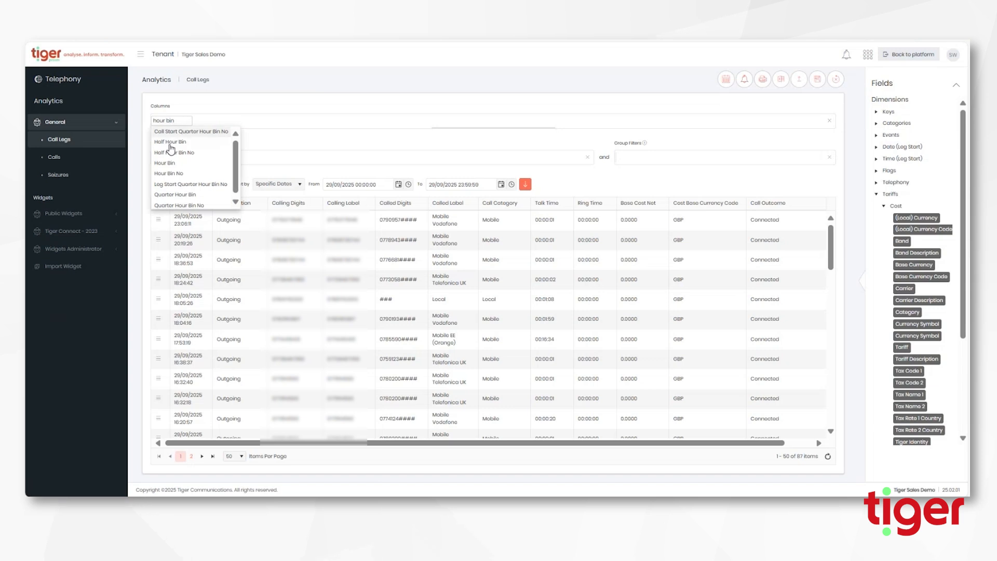
left_click(174, 163)
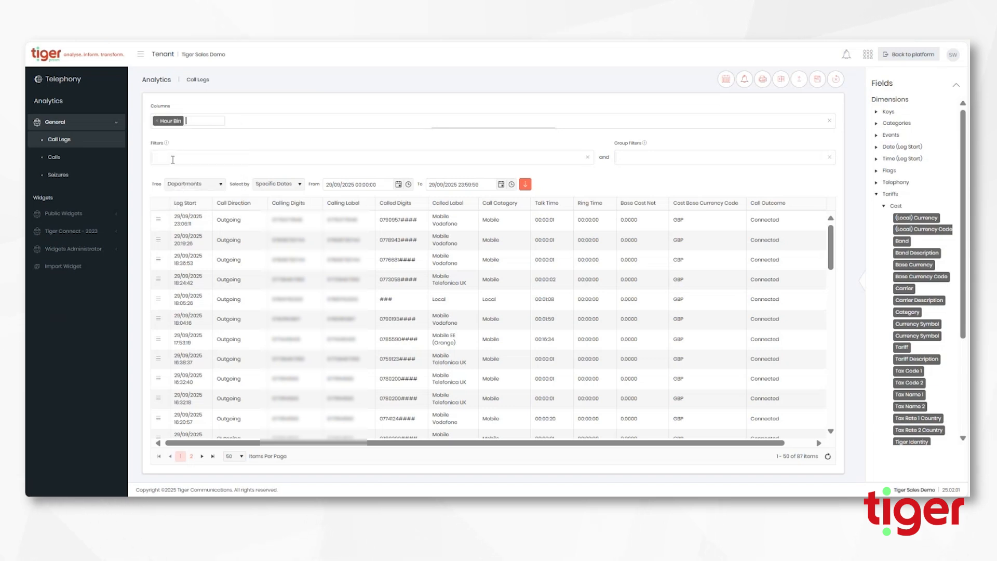
type("leg count")
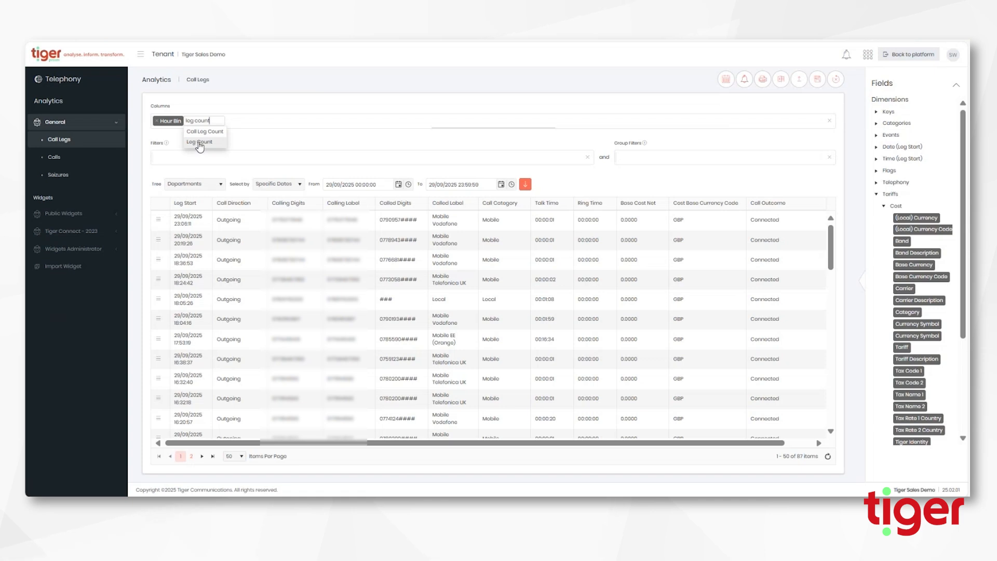
left_click(200, 144)
Aggregate Leg Count as a Sum, rerun, widen Hour Bin, and sort rows by Hour Bin ascending
left_click(206, 121)
left_click(204, 137)
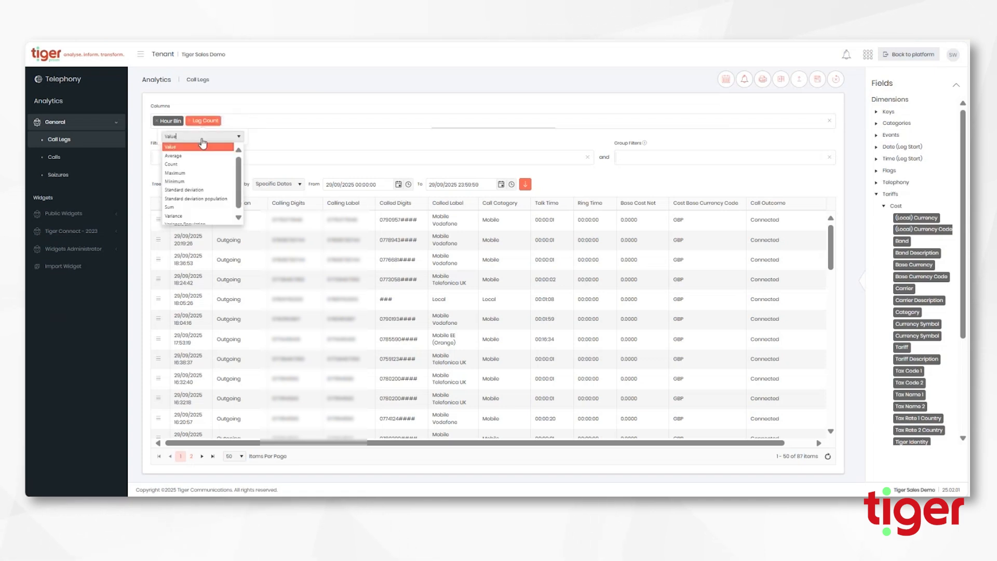
left_click(192, 207)
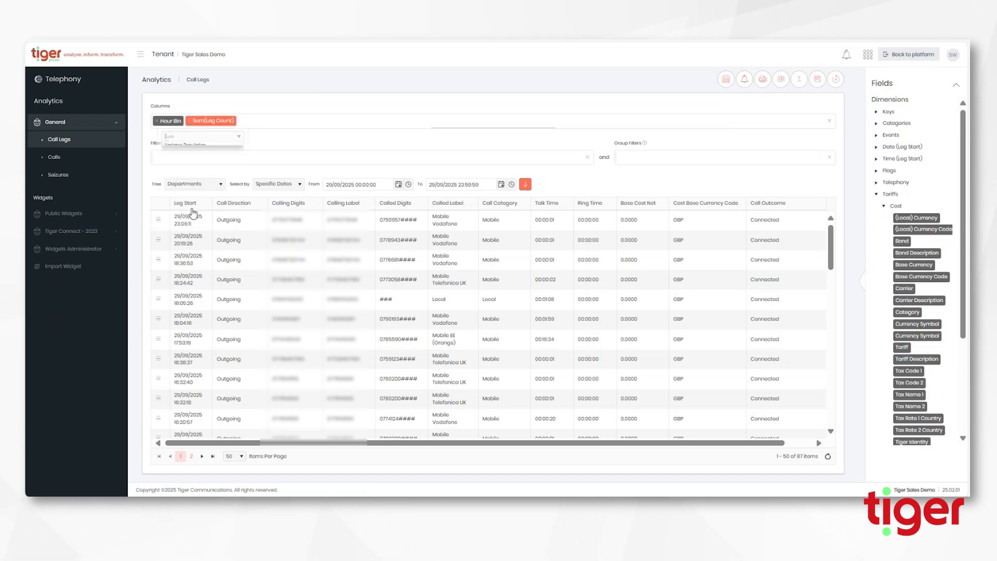
left_click(526, 188)
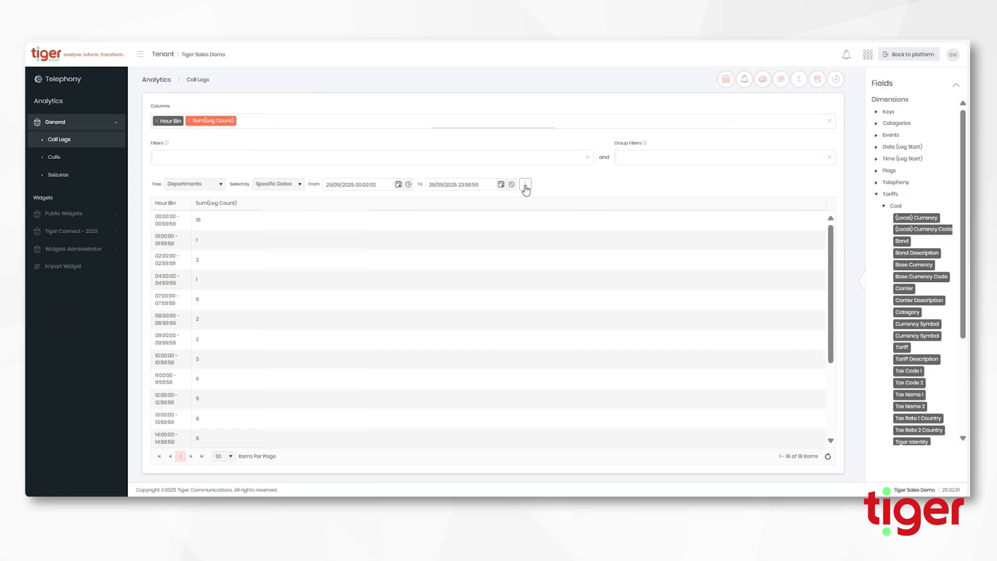
left_click(191, 204)
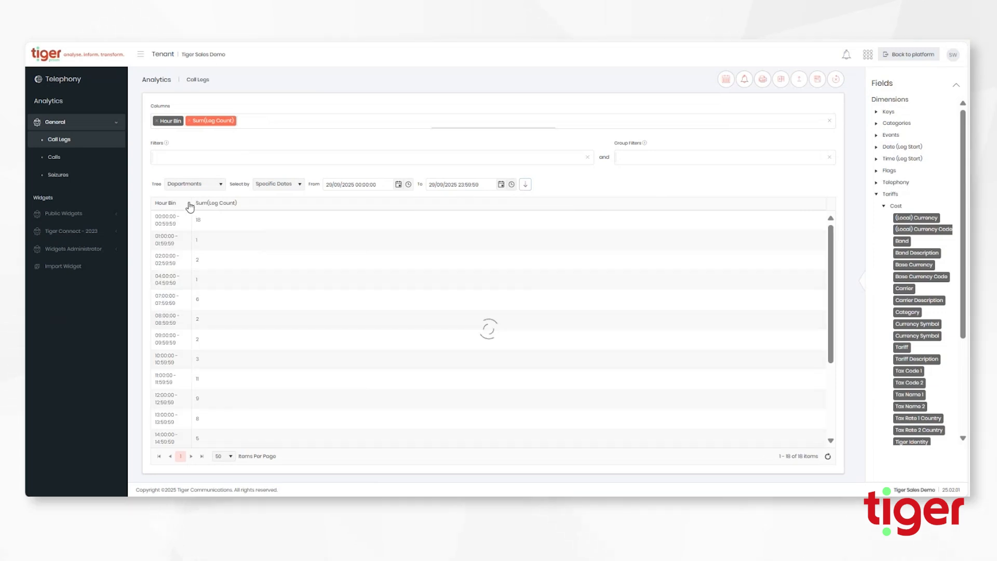
left_click_drag(190, 208, 263, 204)
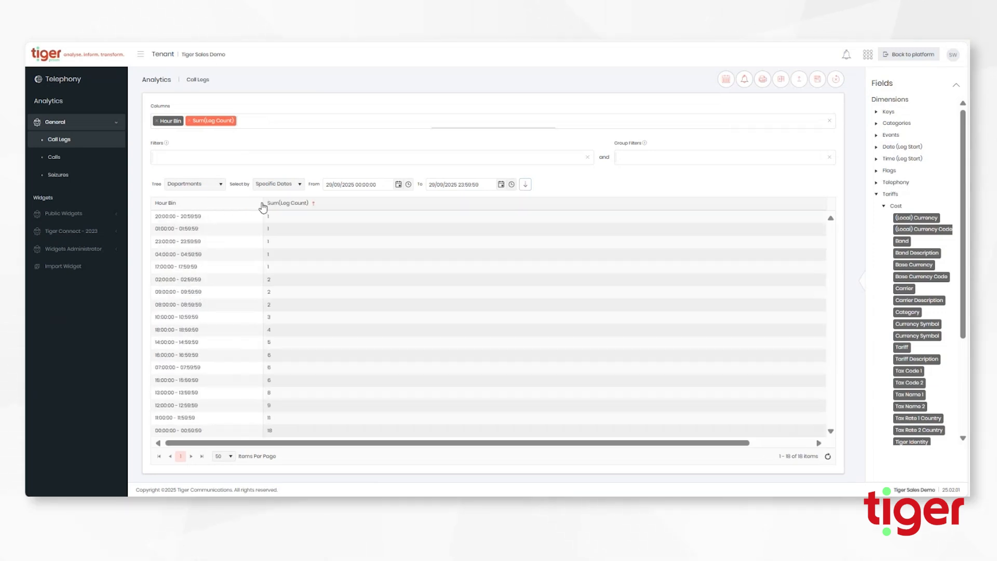
left_click(168, 204)
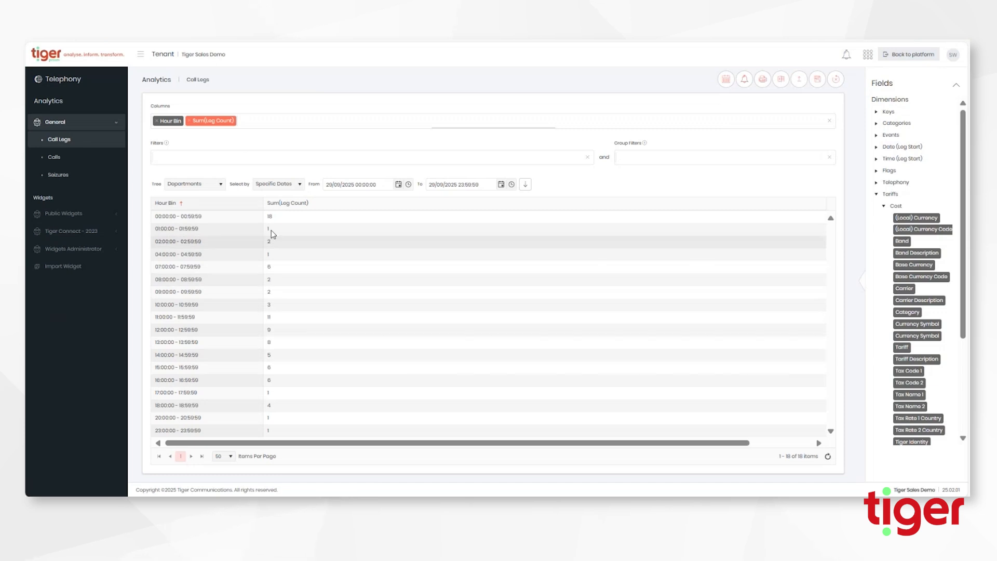
Add Call Direction as a report column and refresh the table
left_click(262, 119)
type("call dire")
left_click(253, 132)
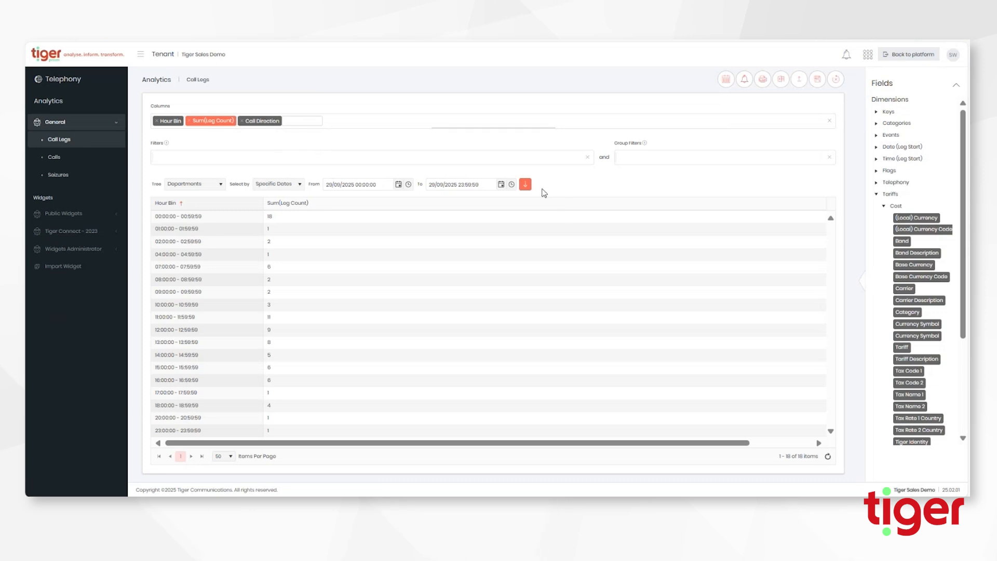
left_click(525, 187)
left_click(526, 186)
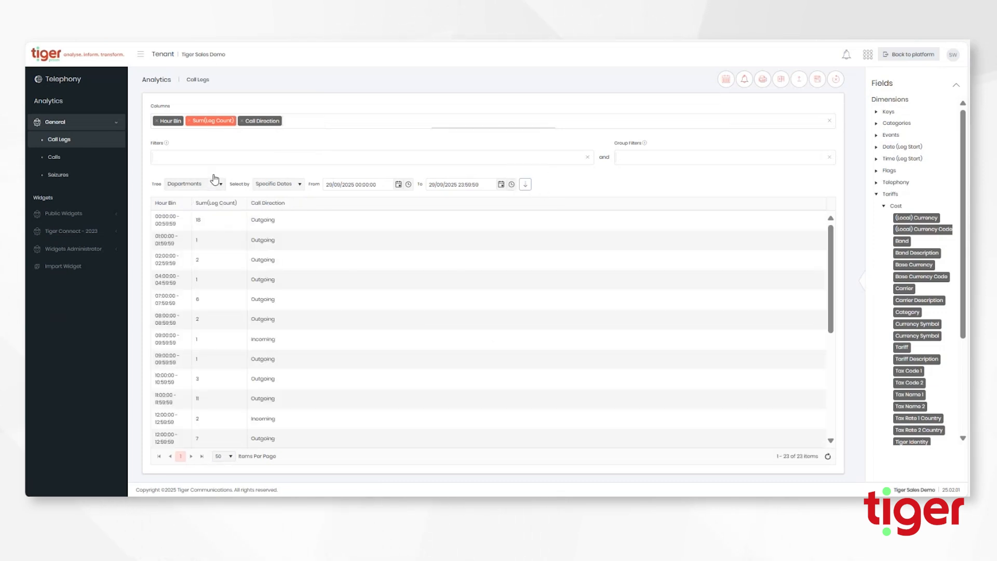
Filter Call Direction to Incoming only, rerun to get 5 hourly rows, and widen Hour Bin
left_click_drag(252, 120, 171, 158)
left_click(171, 159)
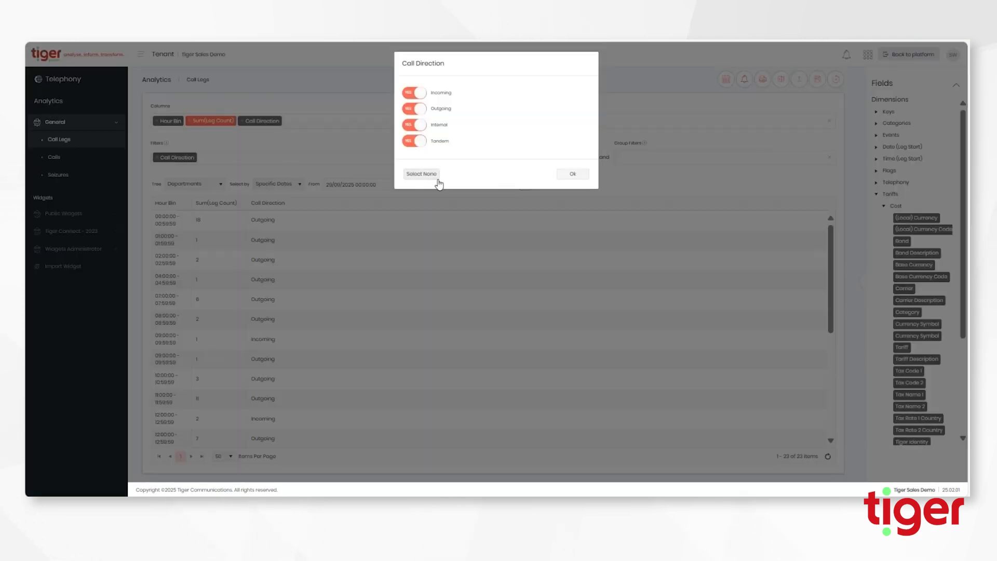
left_click(429, 175)
left_click(414, 93)
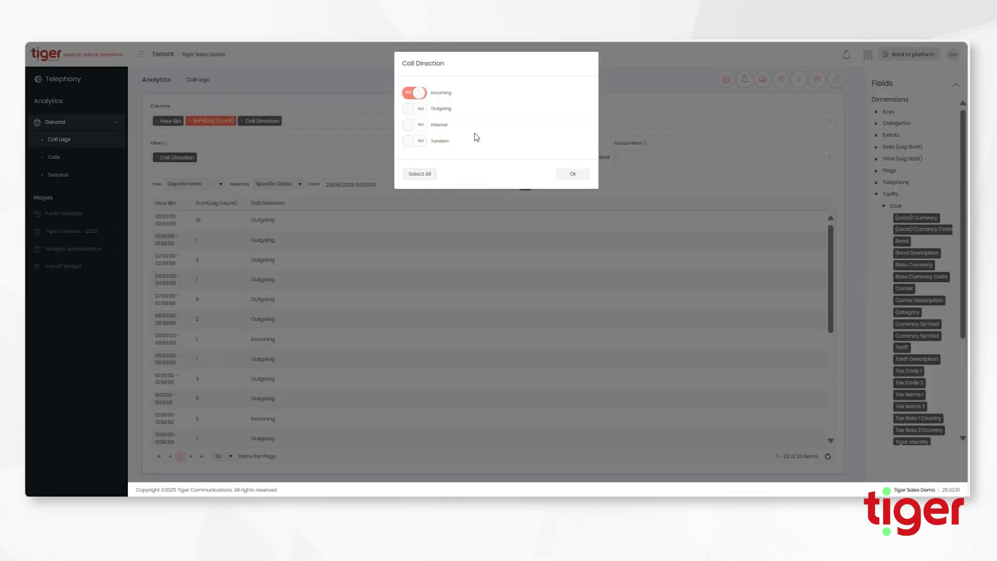
left_click(569, 177)
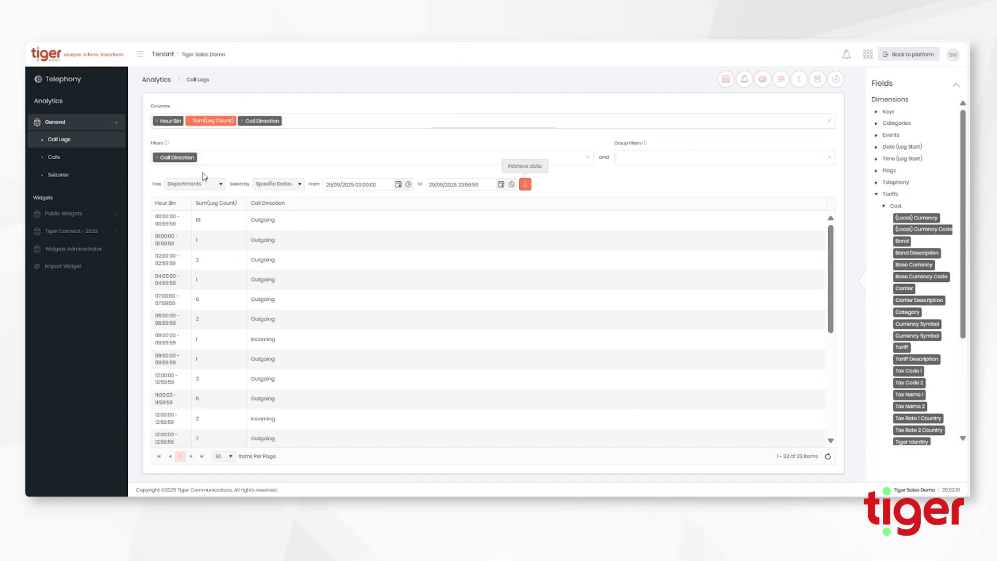
left_click(525, 185)
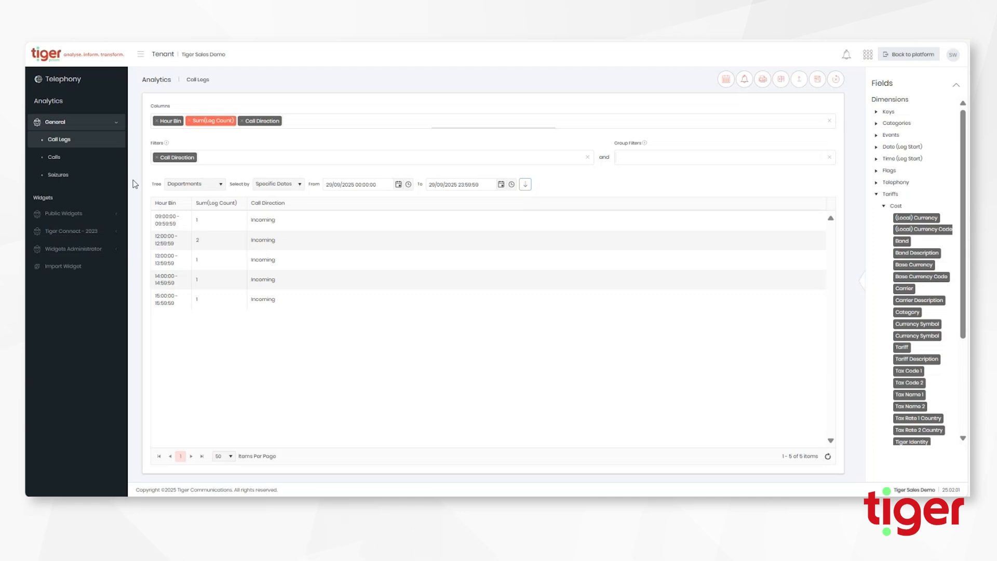
left_click_drag(192, 203, 255, 203)
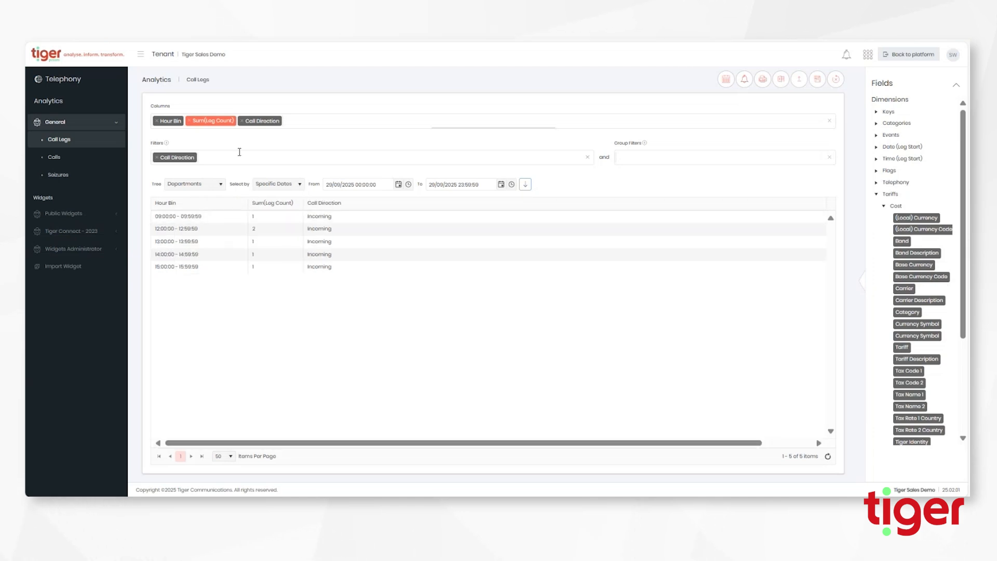
Remove the Call Direction column and refresh, leaving Hour Bin and Sum(Leg Count) only
left_click(242, 120)
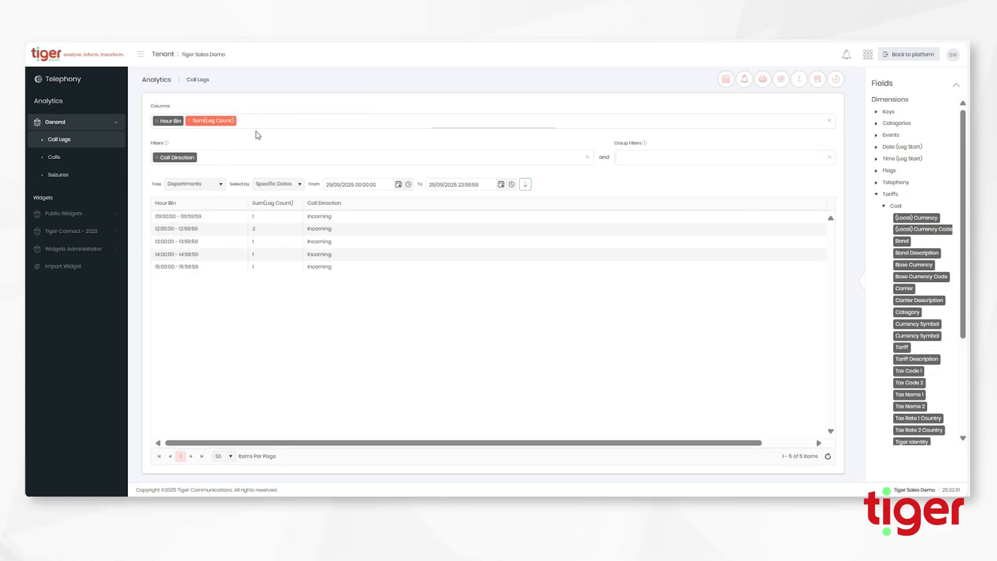
left_click(525, 184)
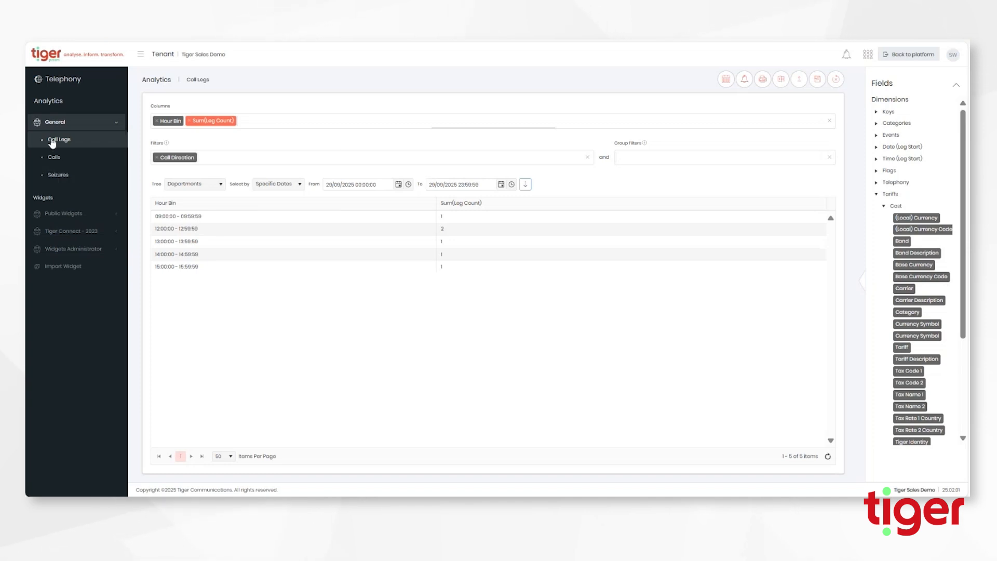
Reopen Call Legs in its default layout, trying and discarding an empty Calling Digits filter
left_click(70, 161)
left_click(65, 143)
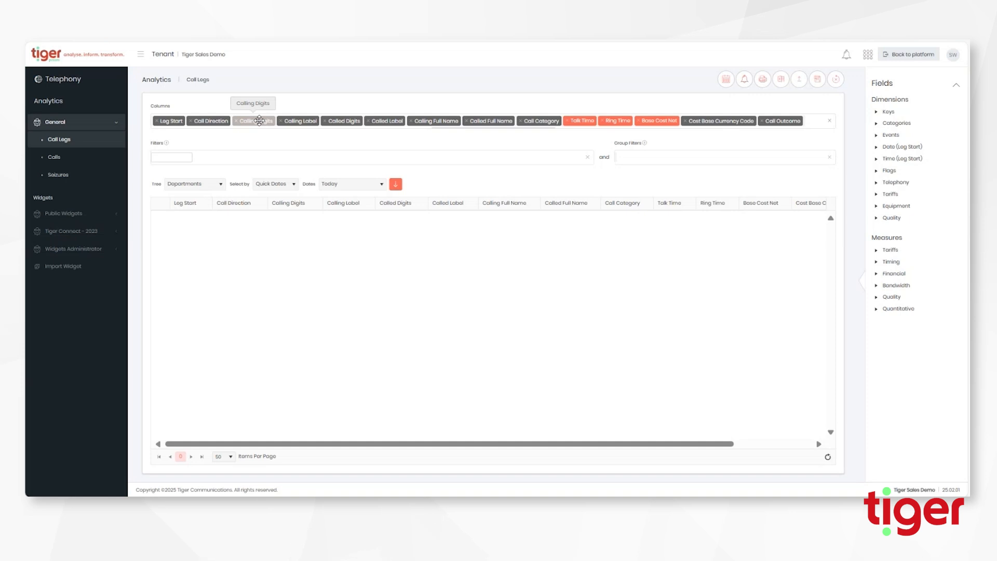
left_click_drag(260, 120, 181, 156)
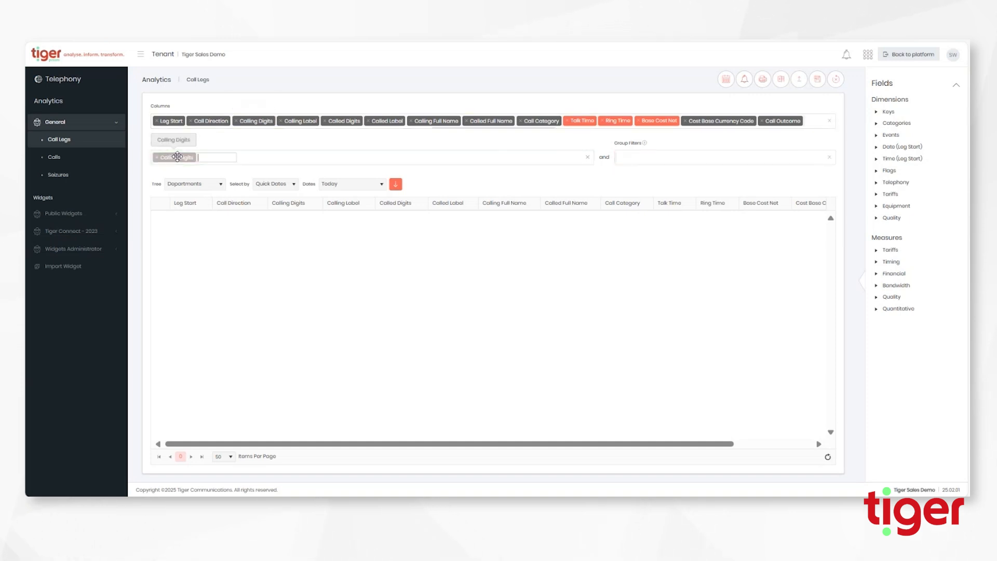
left_click(180, 158)
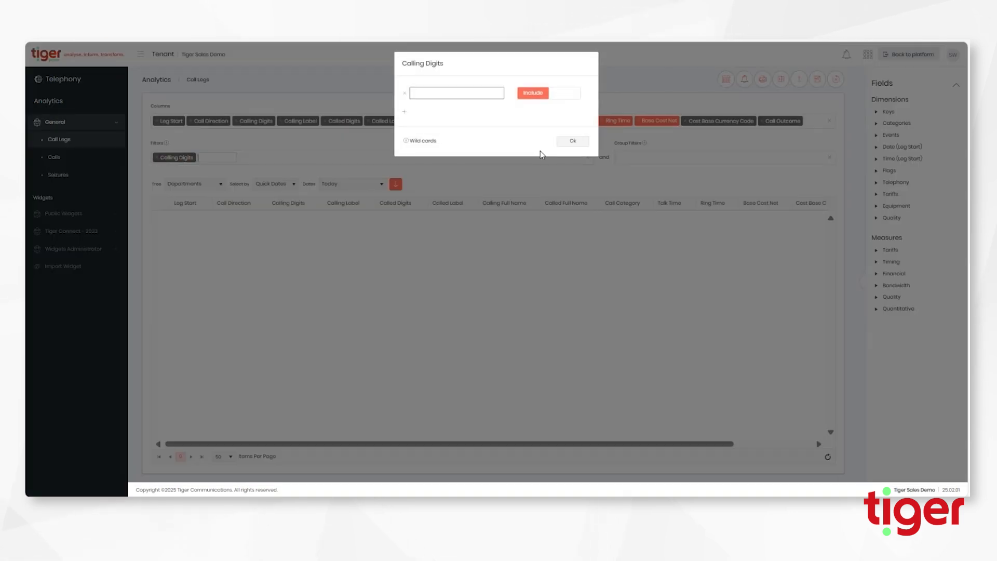
left_click(569, 142)
left_click(156, 158)
Run the report for today's 198 call legs, select a calling number, and add a Calling Digits filter
left_click(396, 185)
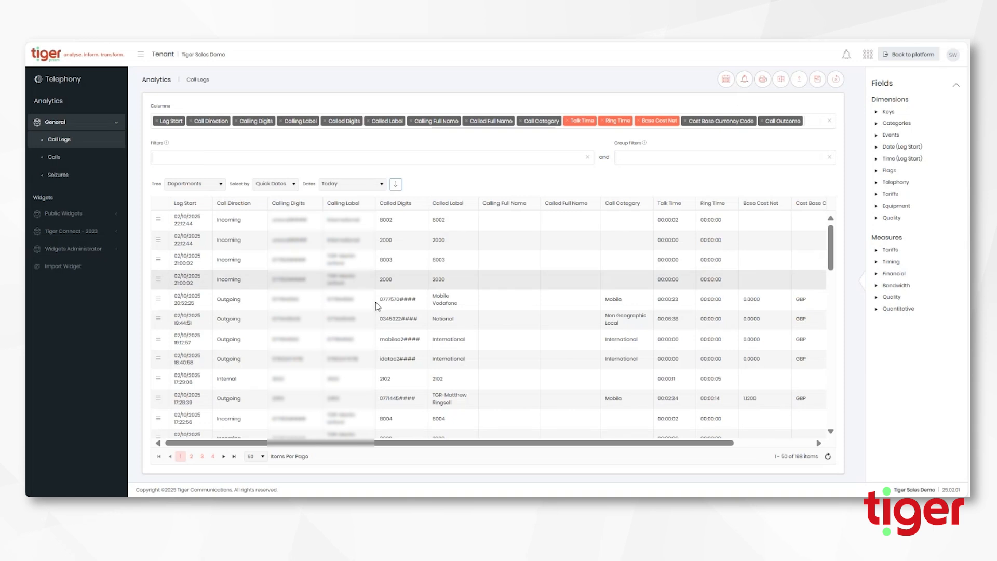
left_click_drag(304, 345, 272, 344)
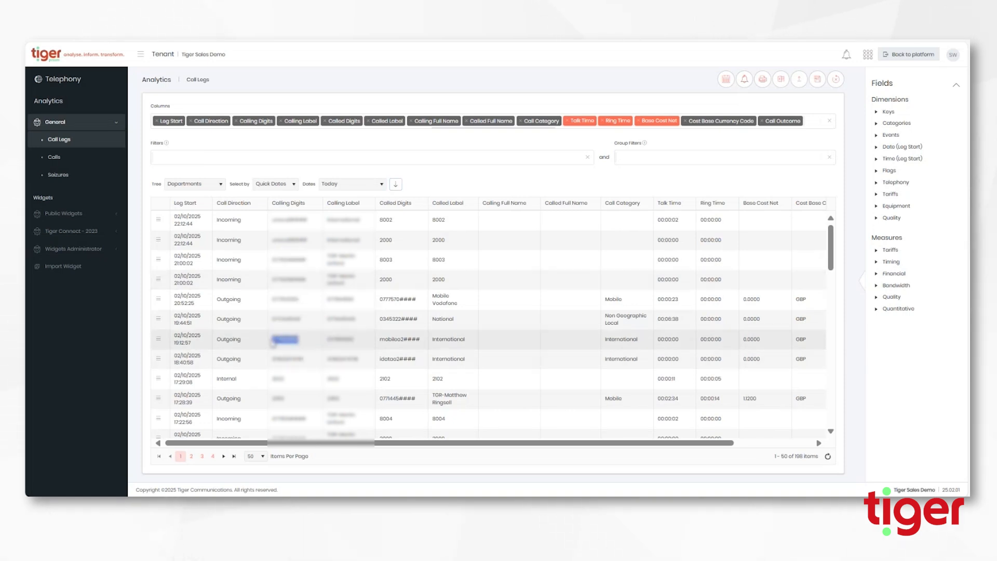
left_click_drag(256, 121, 182, 154)
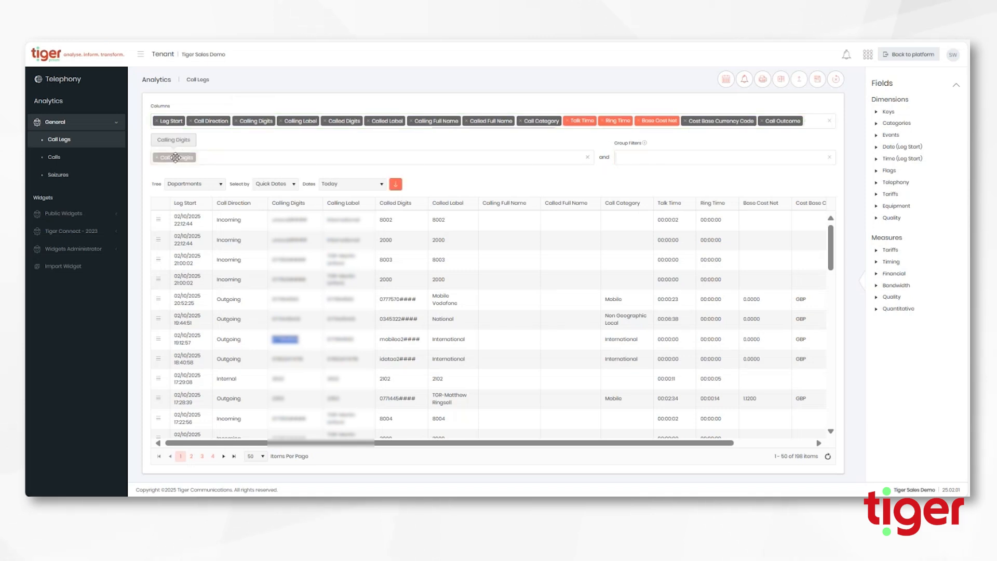
Paste the selected calling number into the Calling Digits filter and refresh, leaving 4 call legs
left_click(175, 155)
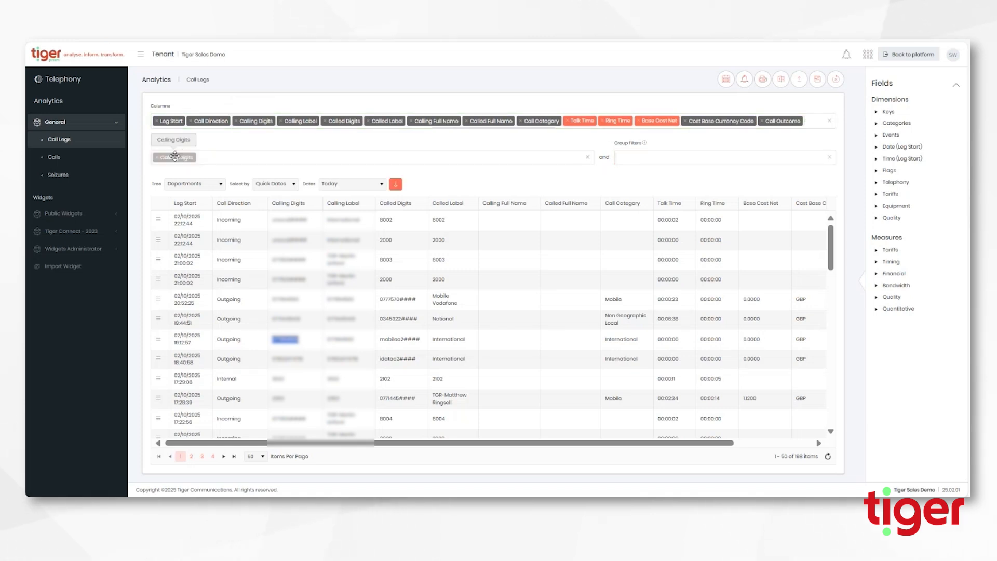
left_click(449, 91)
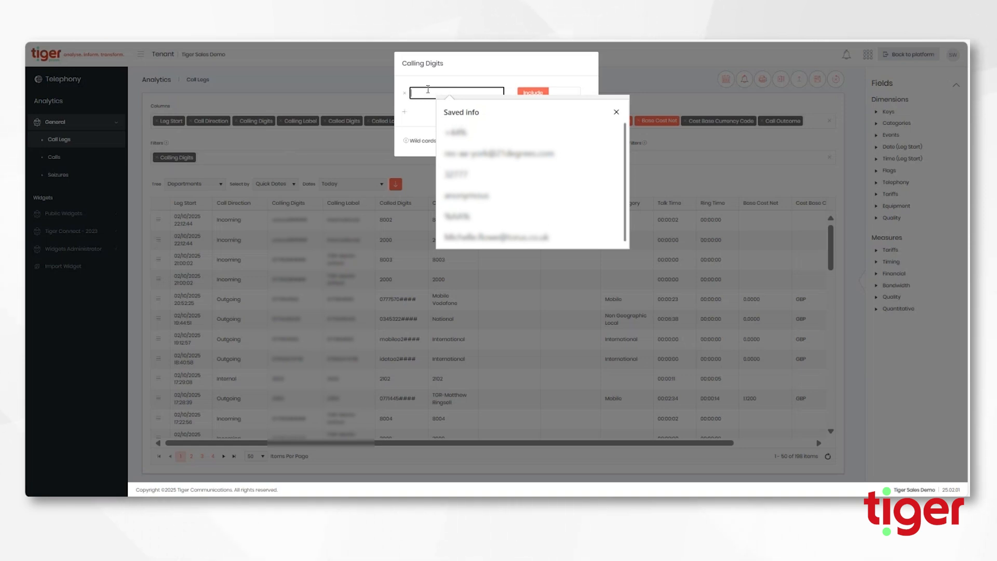
key("ctrl+v")
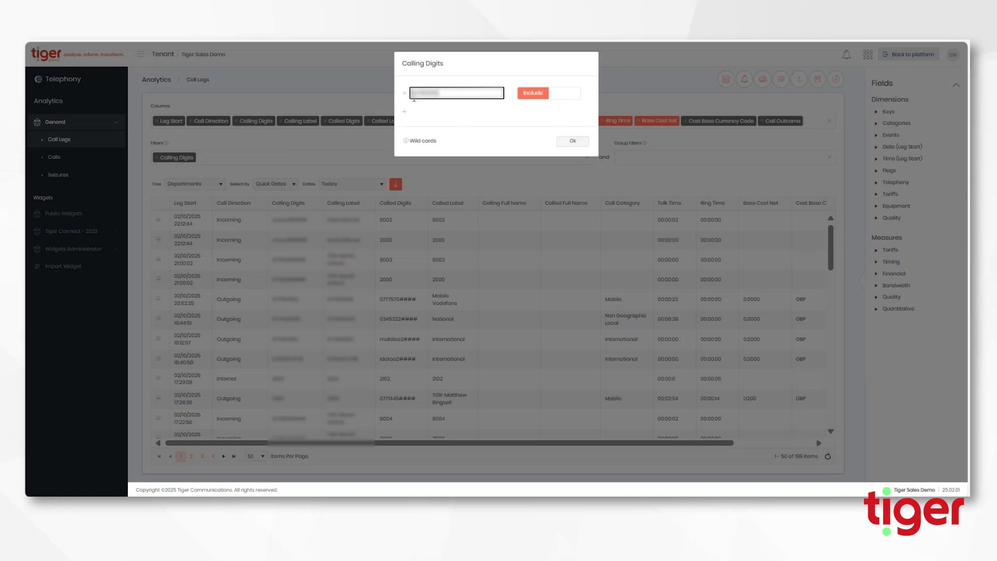
left_click(572, 140)
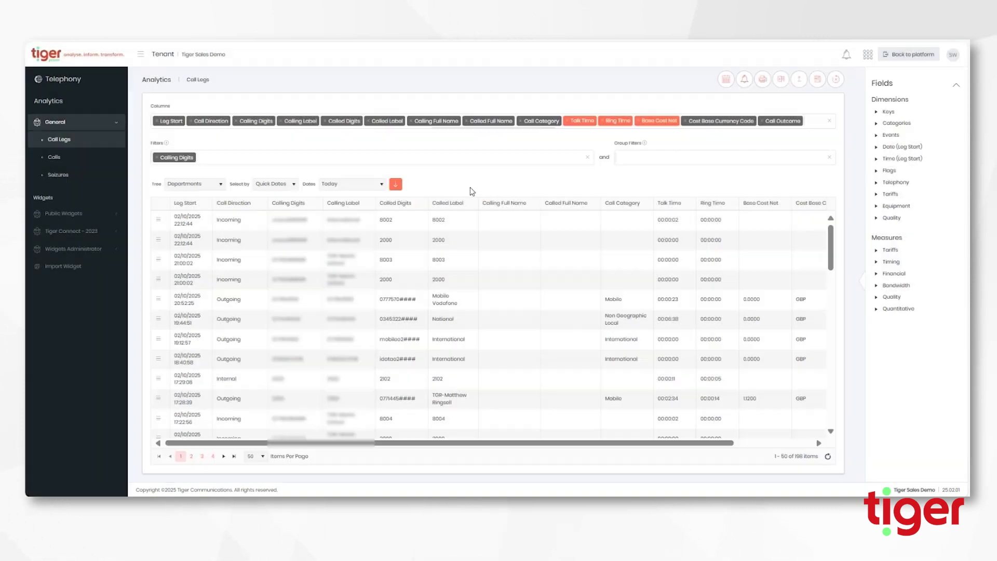
left_click(396, 184)
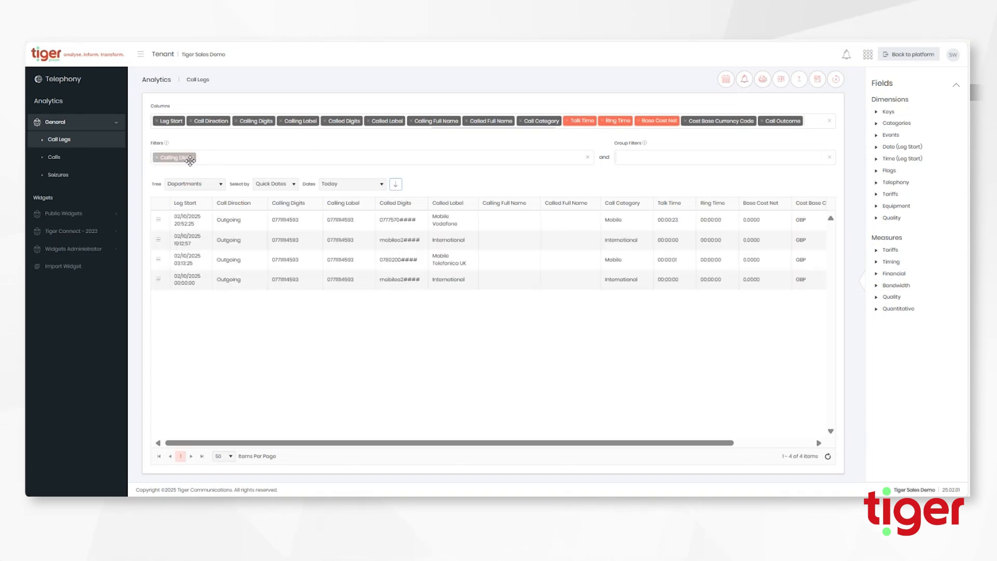
mouse_move(167, 143)
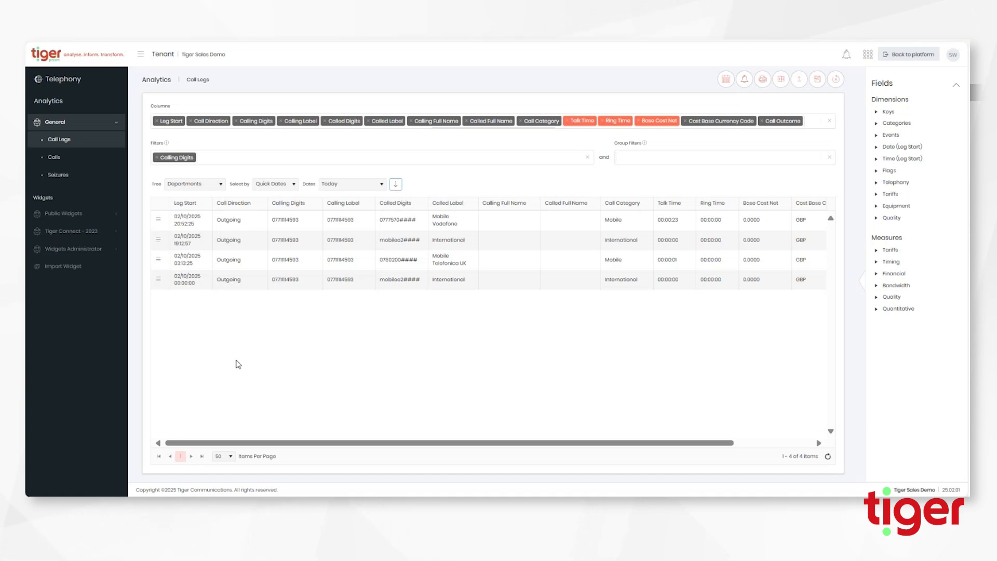
Choose Last Month from the Quick Dates ranges
left_click(275, 184)
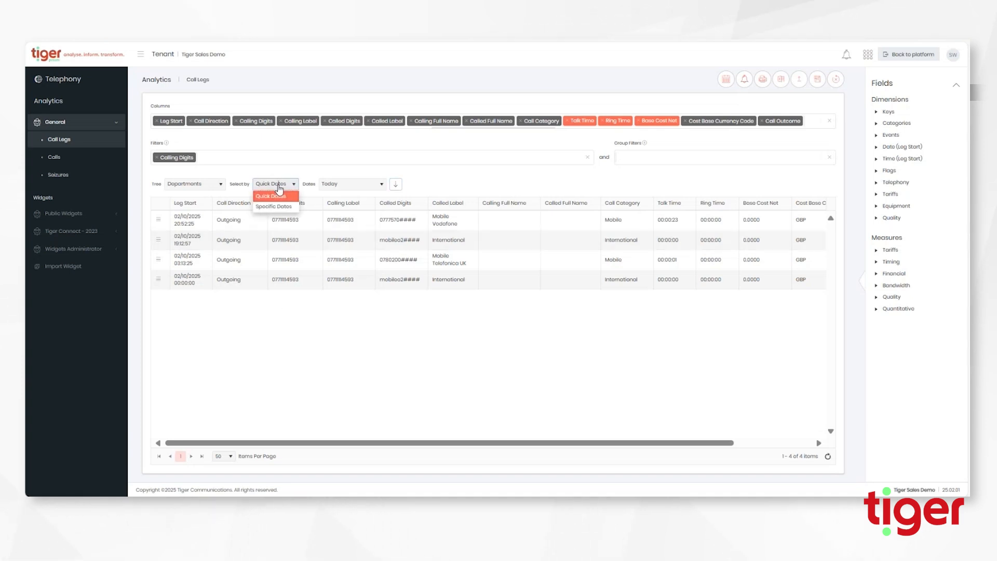
left_click(280, 196)
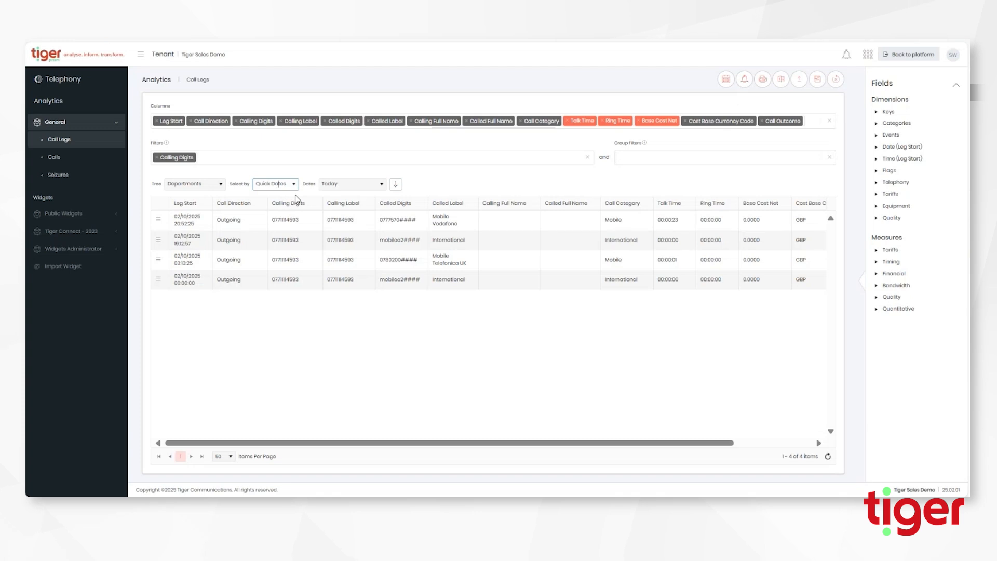
left_click(382, 184)
scroll(361, 252, "down", 2)
scroll(361, 252, "down", 3)
scroll(361, 252, "up", 4)
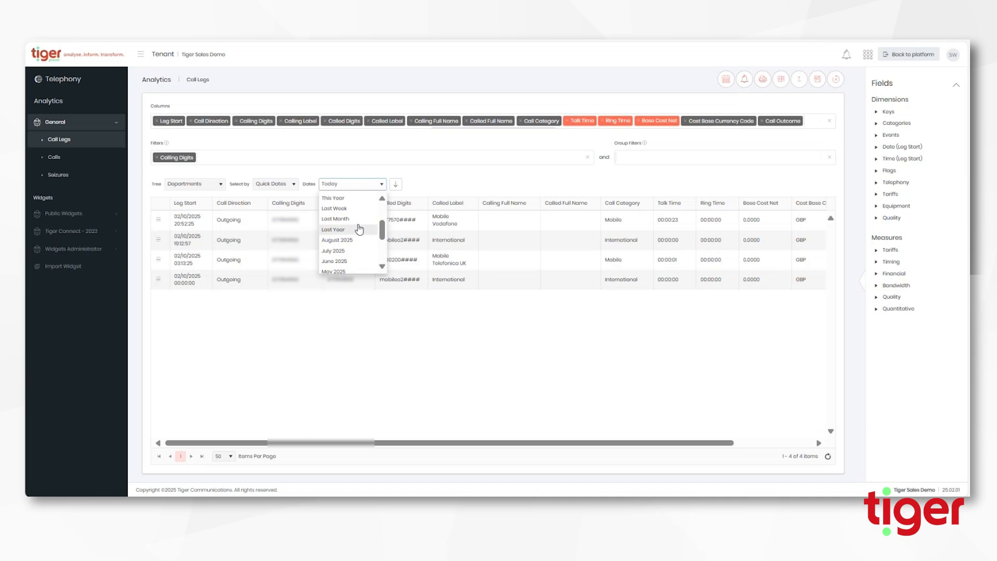
scroll(358, 228, "up", 3)
scroll(348, 258, "down", 3)
left_click(345, 221)
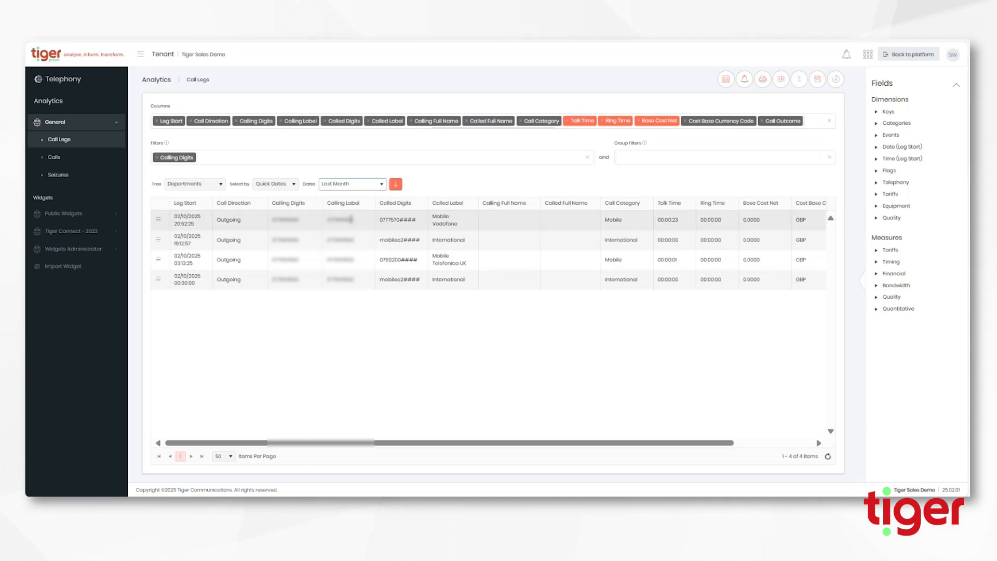
Switch to Specific Dates, set From to 1 July 2025, and refresh through 30/09/2025, listing 243 legs
left_click(292, 185)
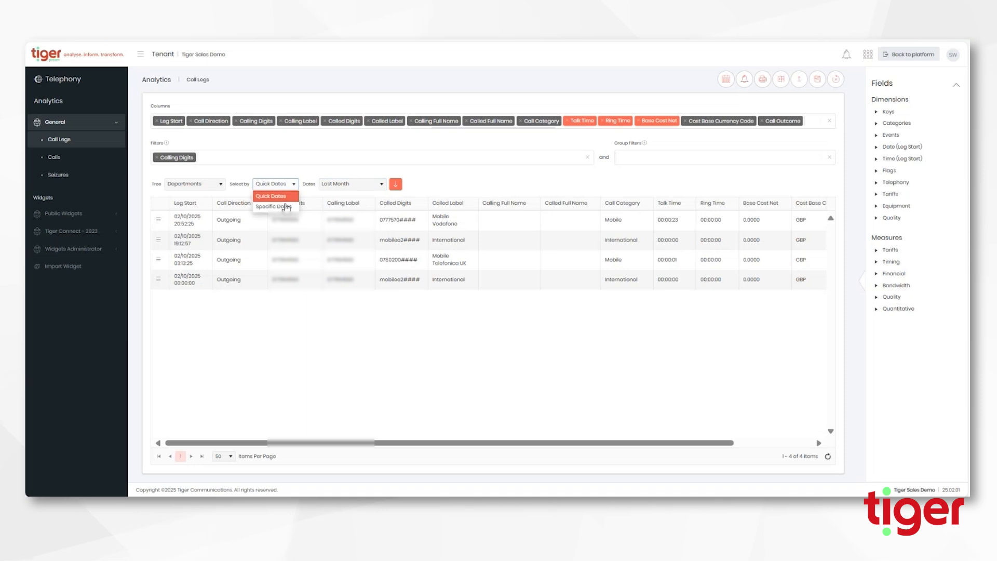
left_click(287, 207)
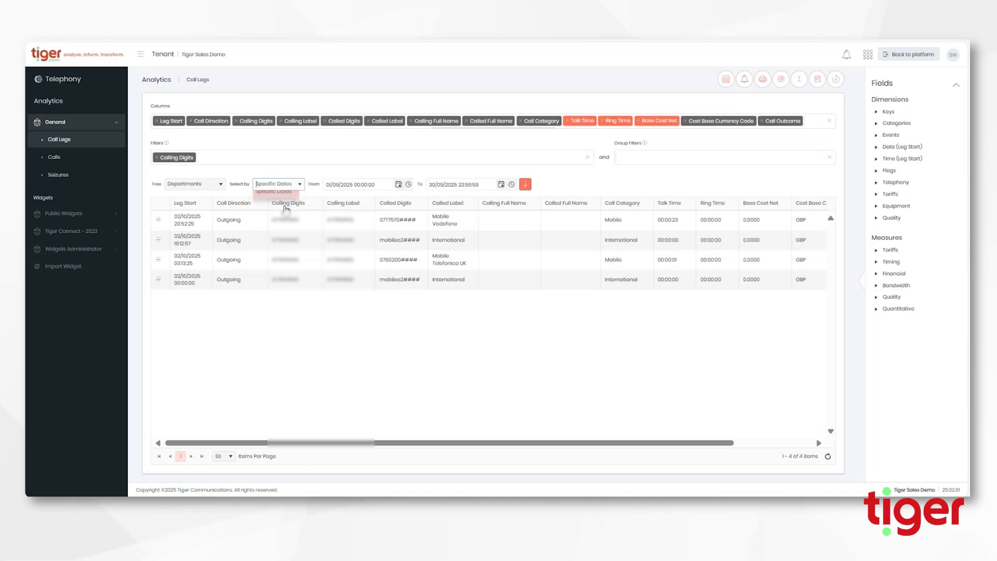
left_click(398, 184)
left_click(332, 198)
left_click(331, 198)
left_click(346, 225)
left_click(525, 185)
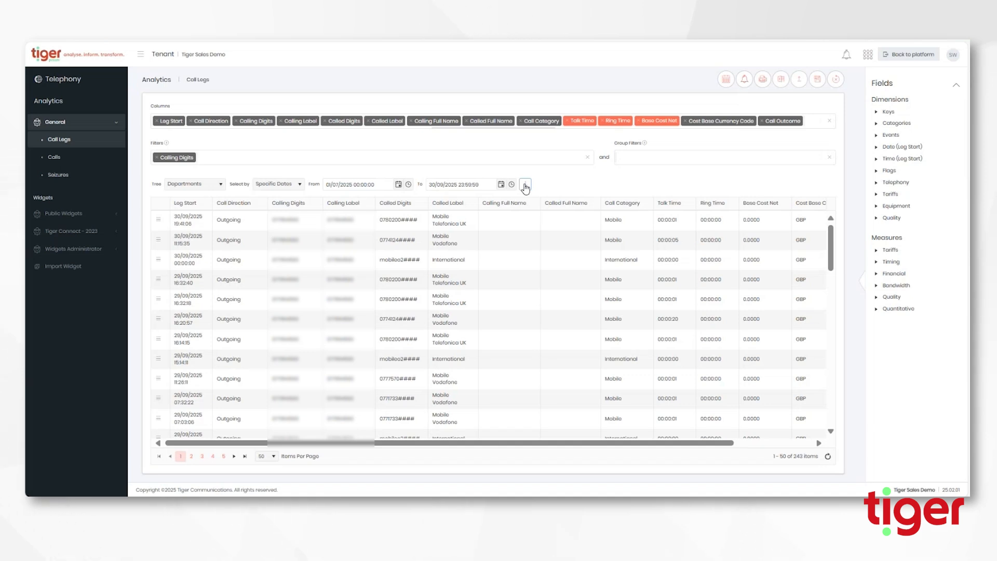
Remove the Calling Digits filter and add Called Digits as a filter instead
left_click_drag(344, 121, 340, 122)
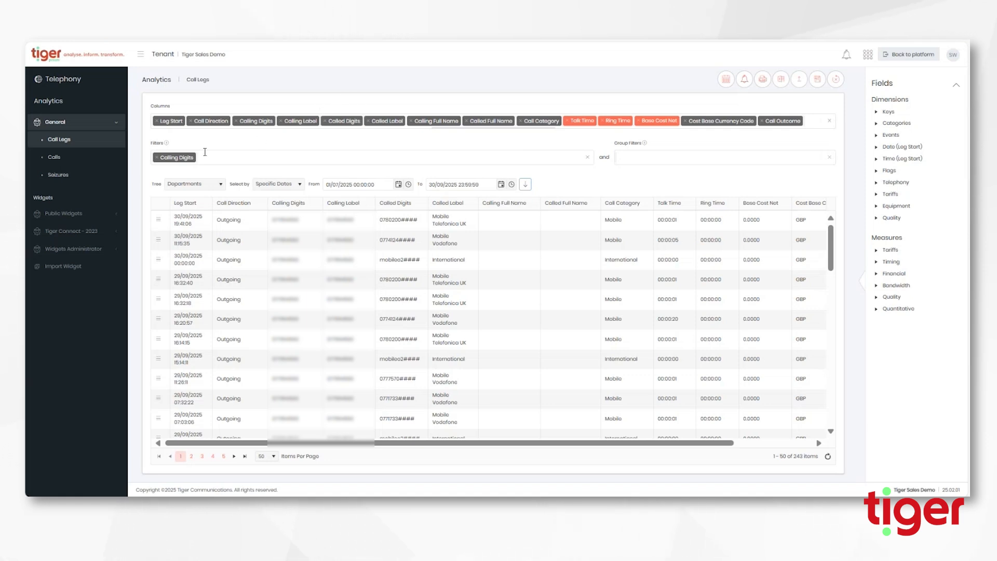
left_click(157, 158)
left_click_drag(336, 121, 211, 159)
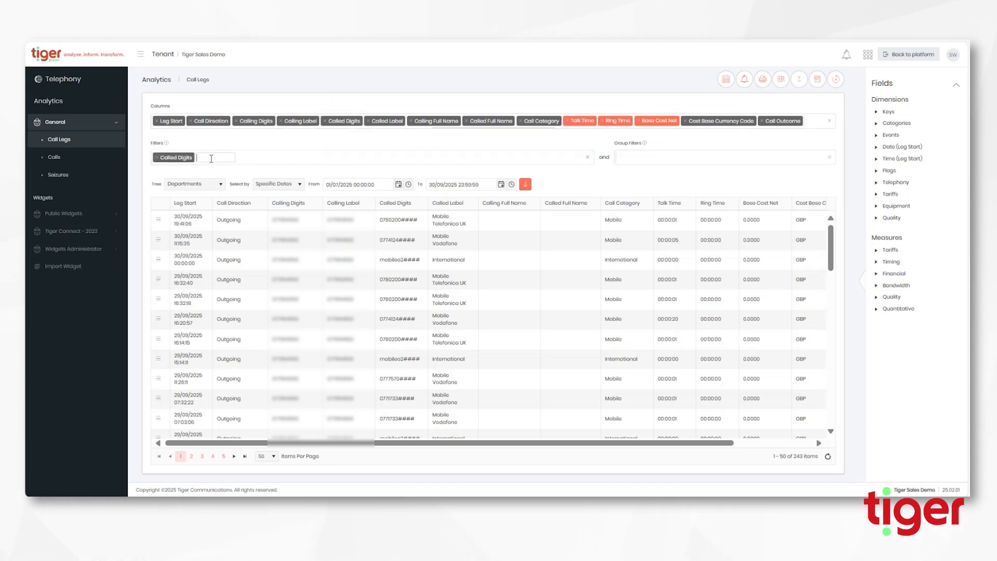
Add Calling Digits as a second filter alongside Called Digits
left_click_drag(256, 121, 256, 158)
left_click_drag(176, 158, 177, 157)
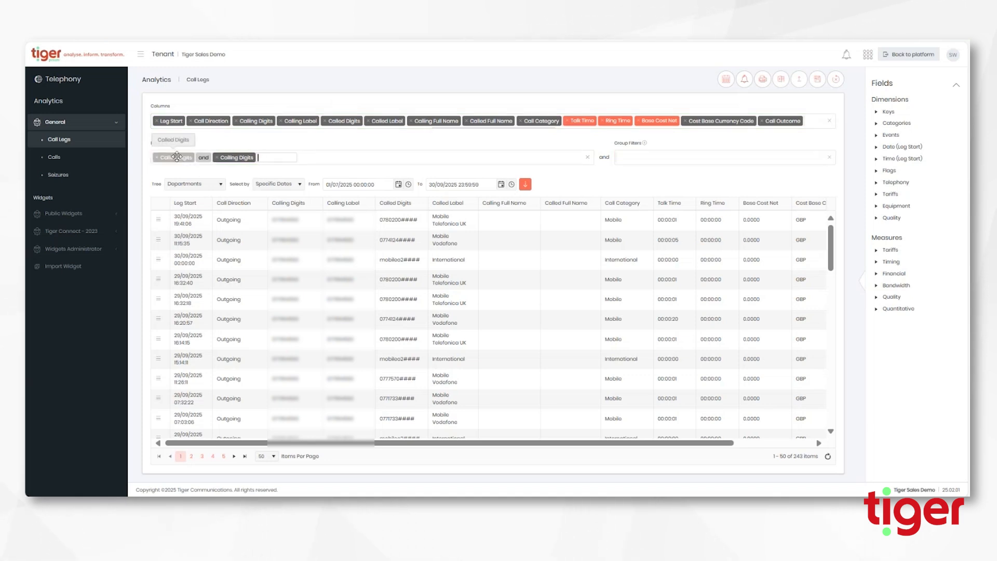
left_click_drag(176, 157, 176, 157)
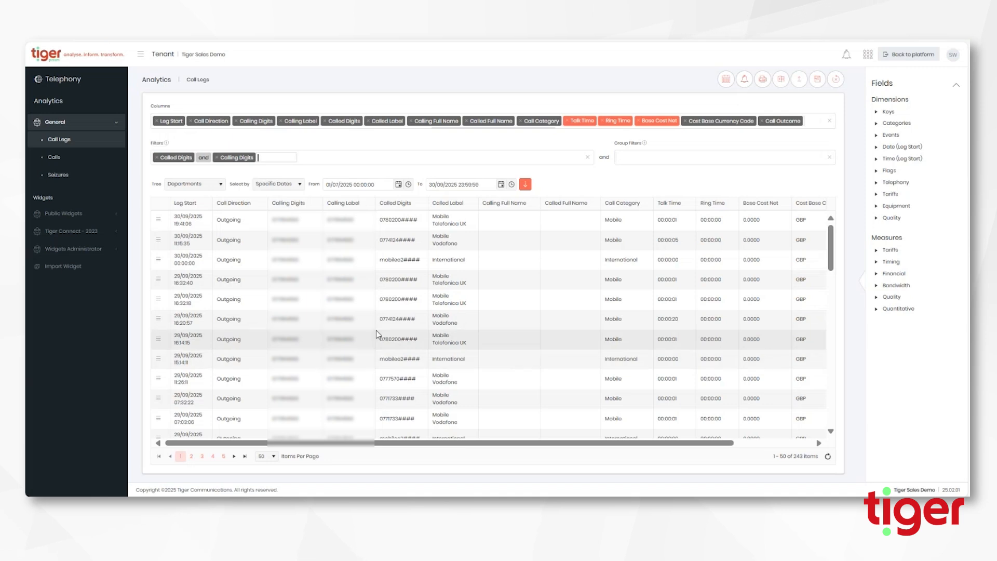
scroll(376, 333, "down", 5)
scroll(377, 338, "down", 6)
scroll(377, 337, "up", 15)
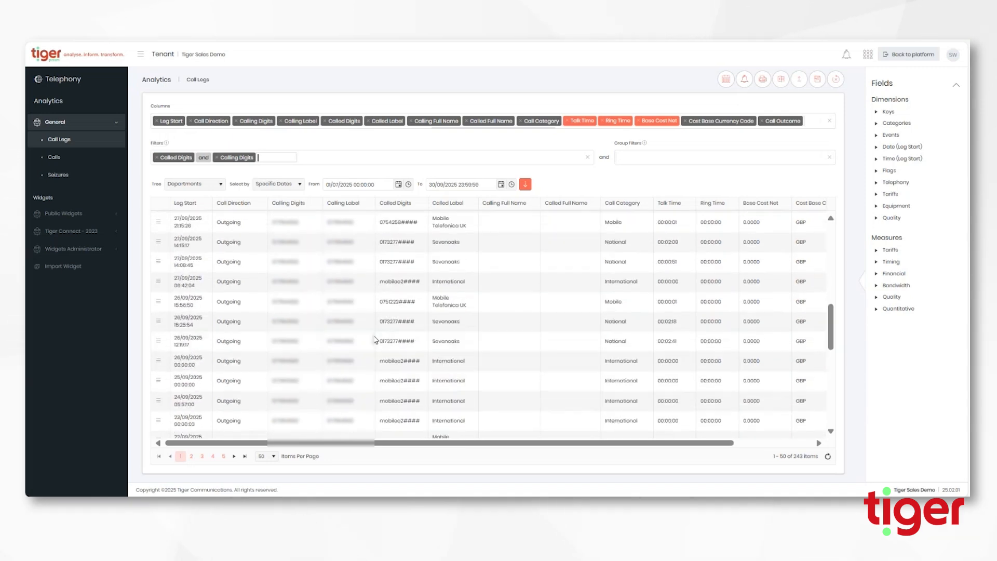
Wrap the Called Digits and Calling Digits filters in brackets
left_click(269, 157)
type(")")
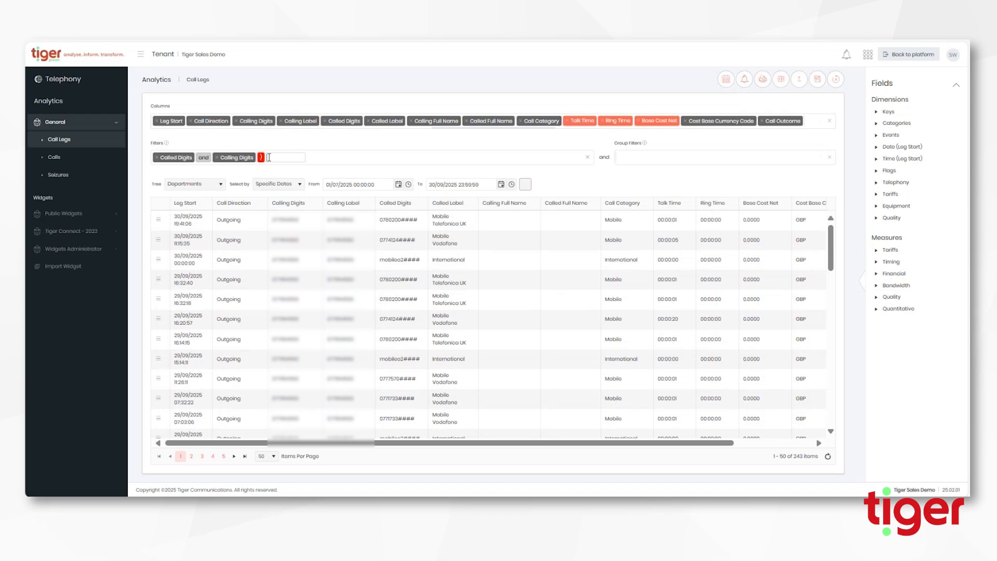
key("Left")
key("Left")
key("Left")
key("Left")
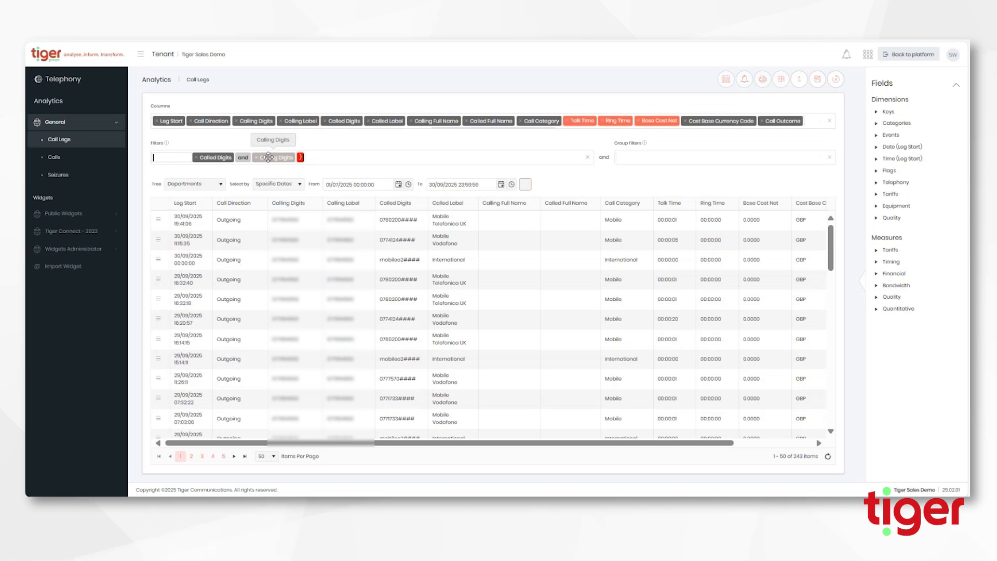
left_click_drag(268, 157, 269, 162)
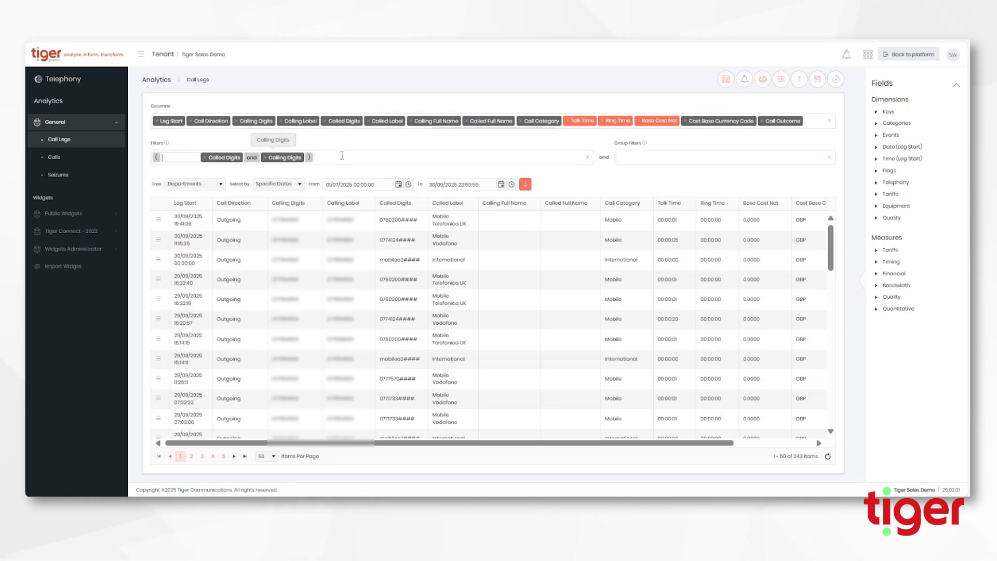
Change the join between the two digit filters from and to or
left_click(212, 158)
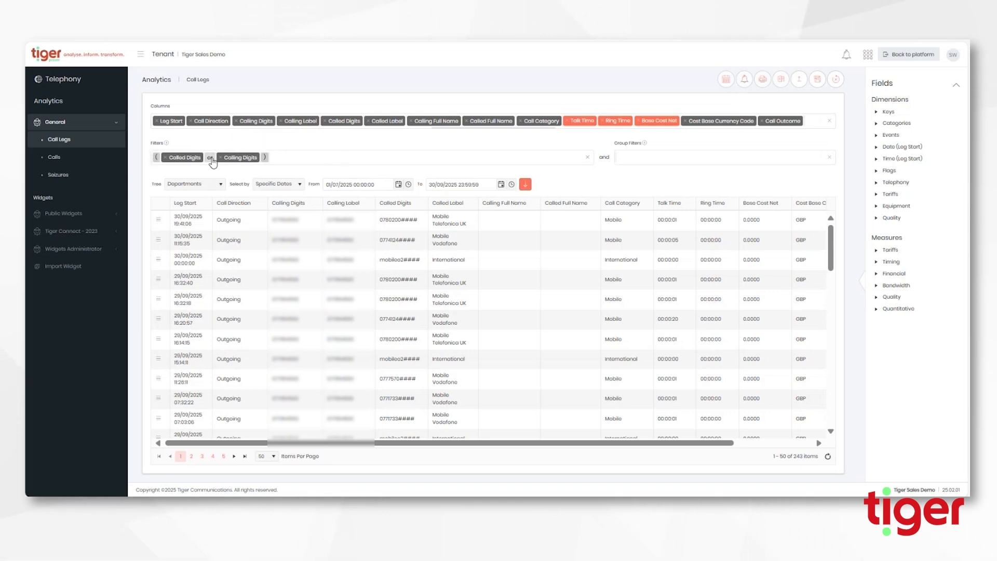
left_click_drag(185, 158, 183, 160)
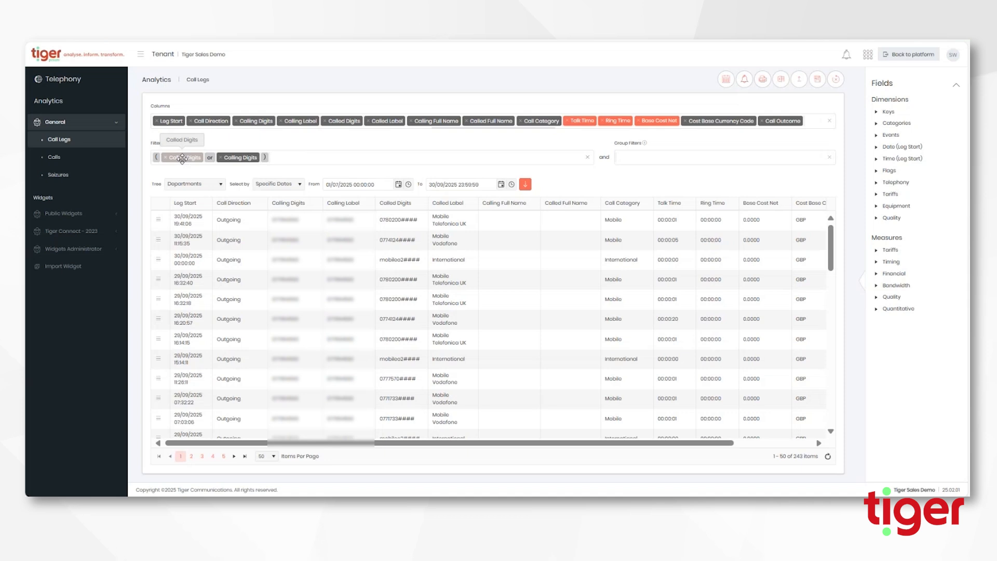
left_click_drag(182, 160, 182, 159)
left_click_drag(233, 158, 233, 158)
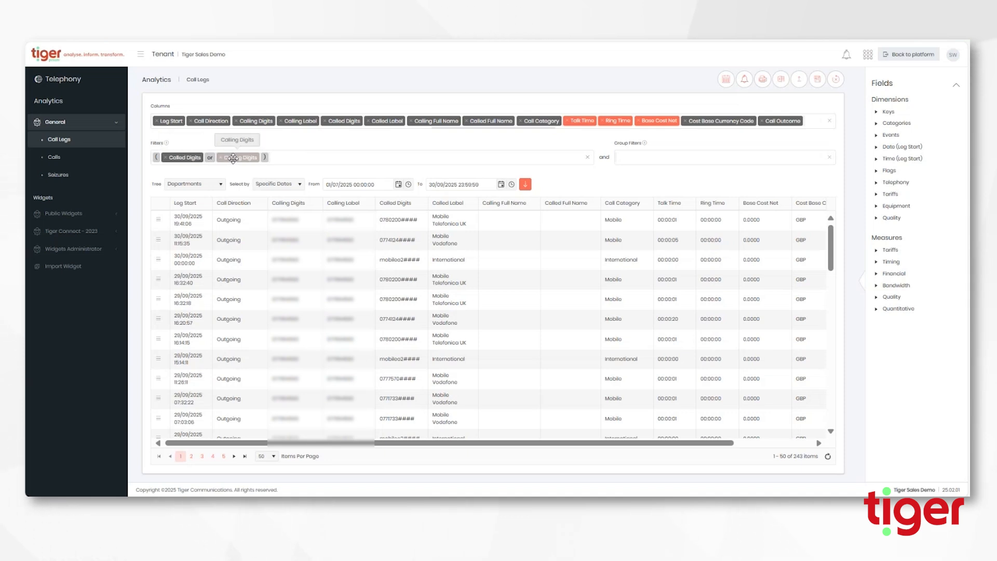